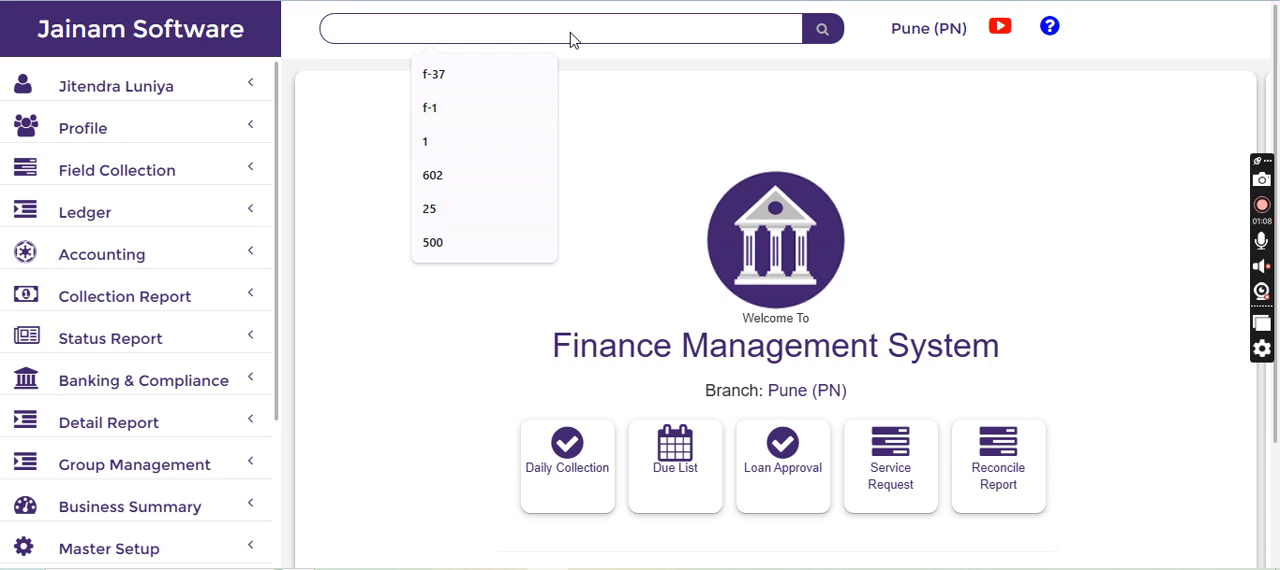
Find the Shriram Finance profile by its file number and review its RSP payable, payout, income and contribution settings
key(Return)
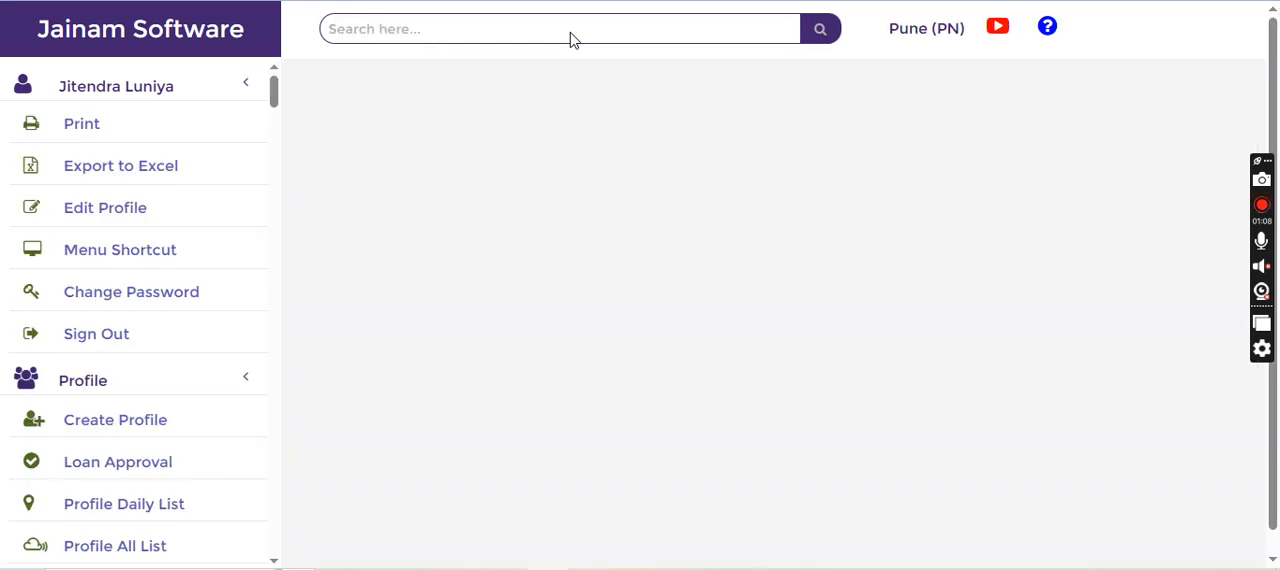
text(f-110)
key(Return)
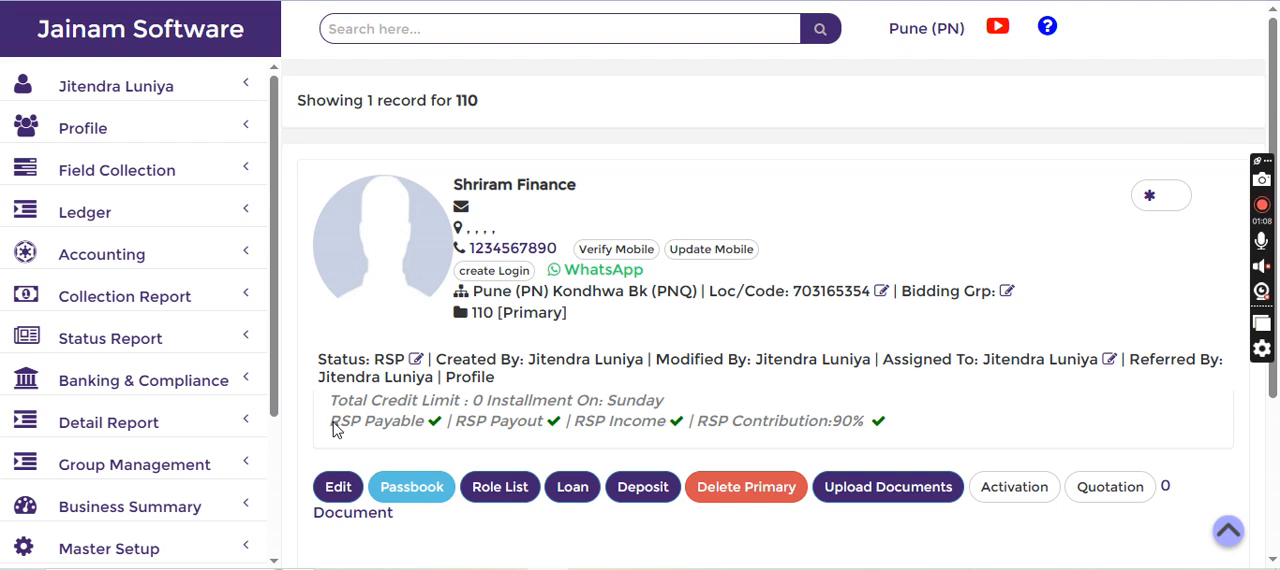
drag(330, 423, 843, 430)
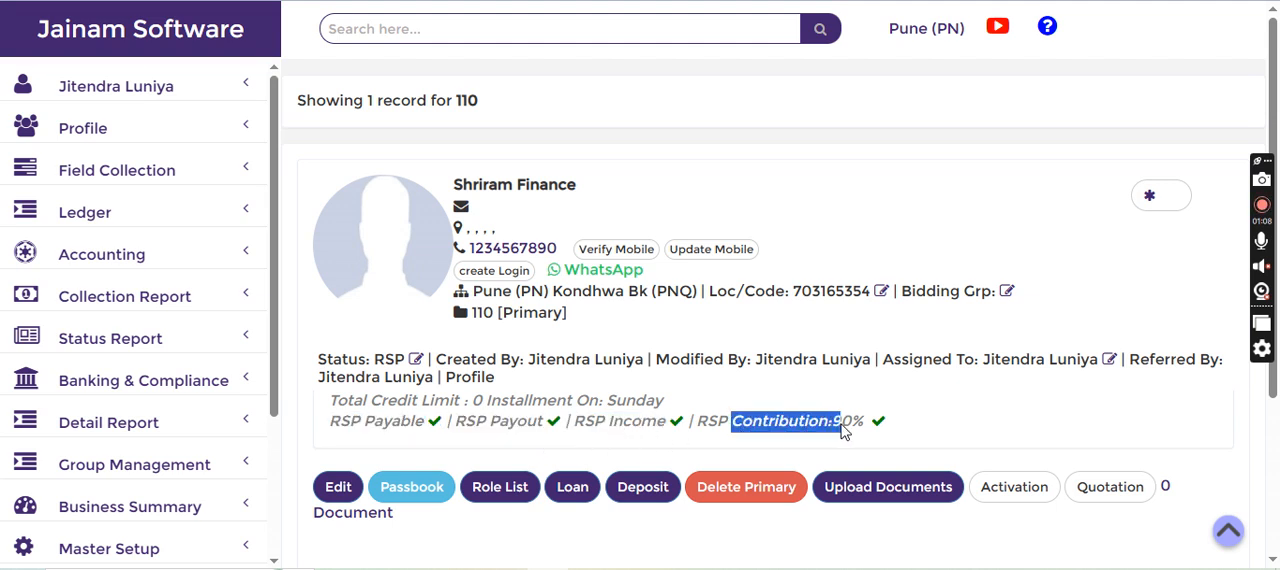
click(894, 222)
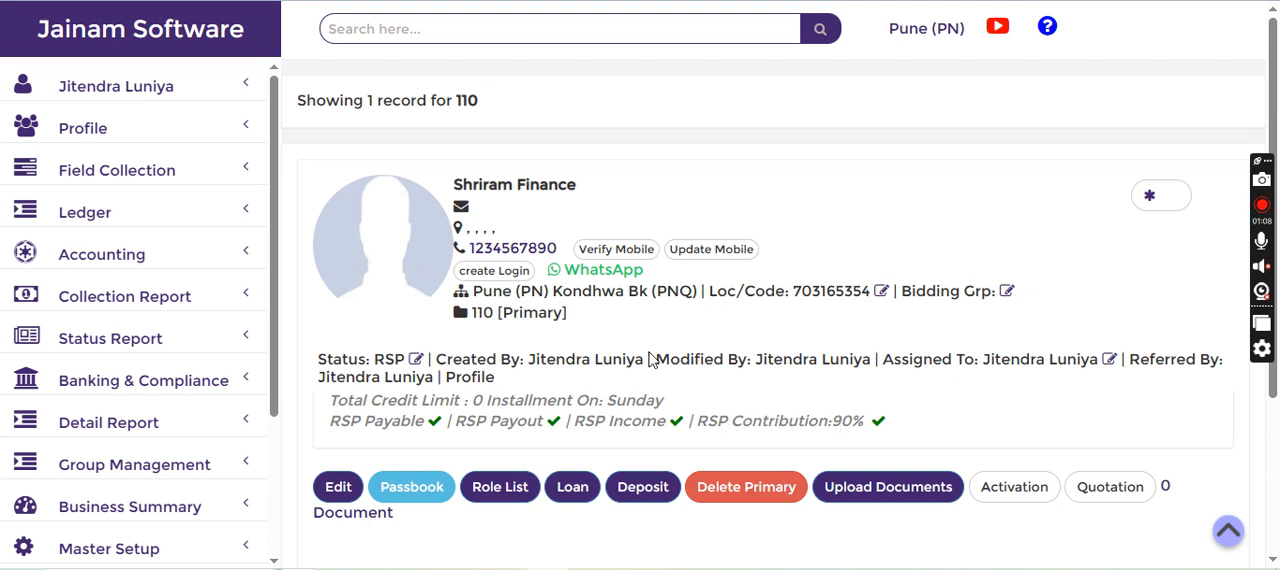
Find the borrower's profile by its file number and open a new loan entry for it
click(545, 37)
text(f-98)
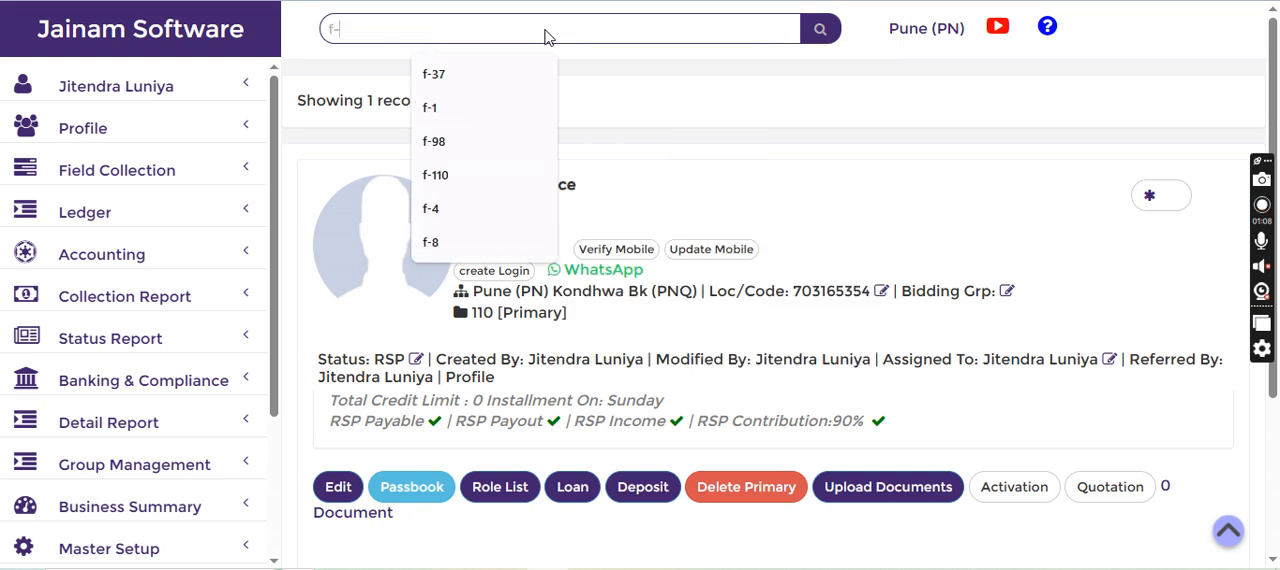
key(Return)
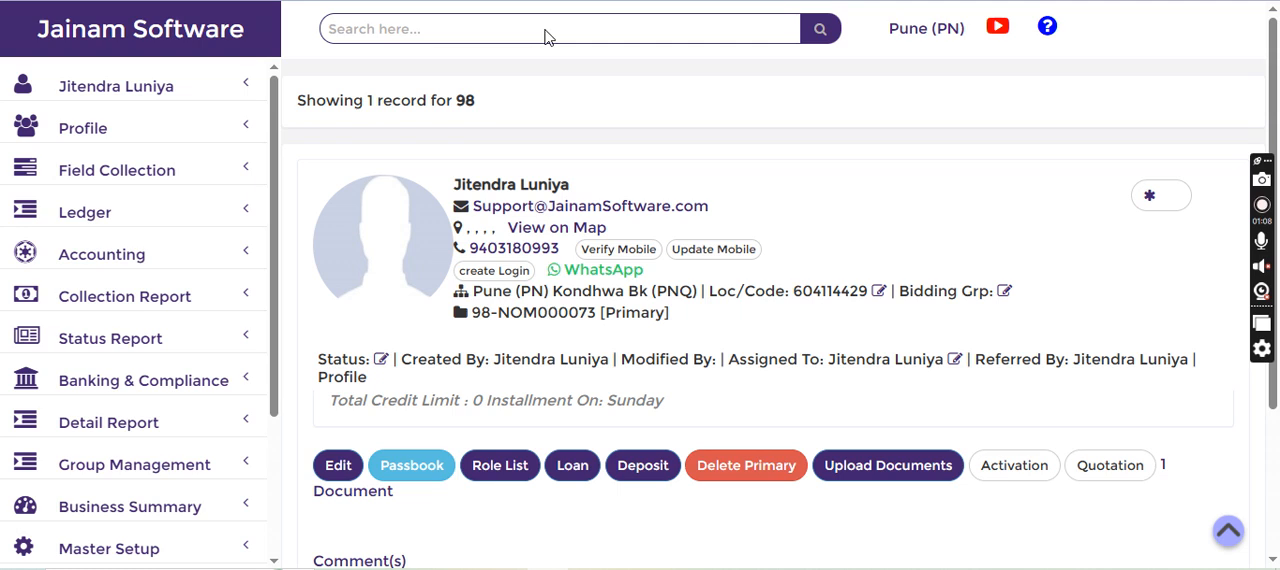
click(569, 467)
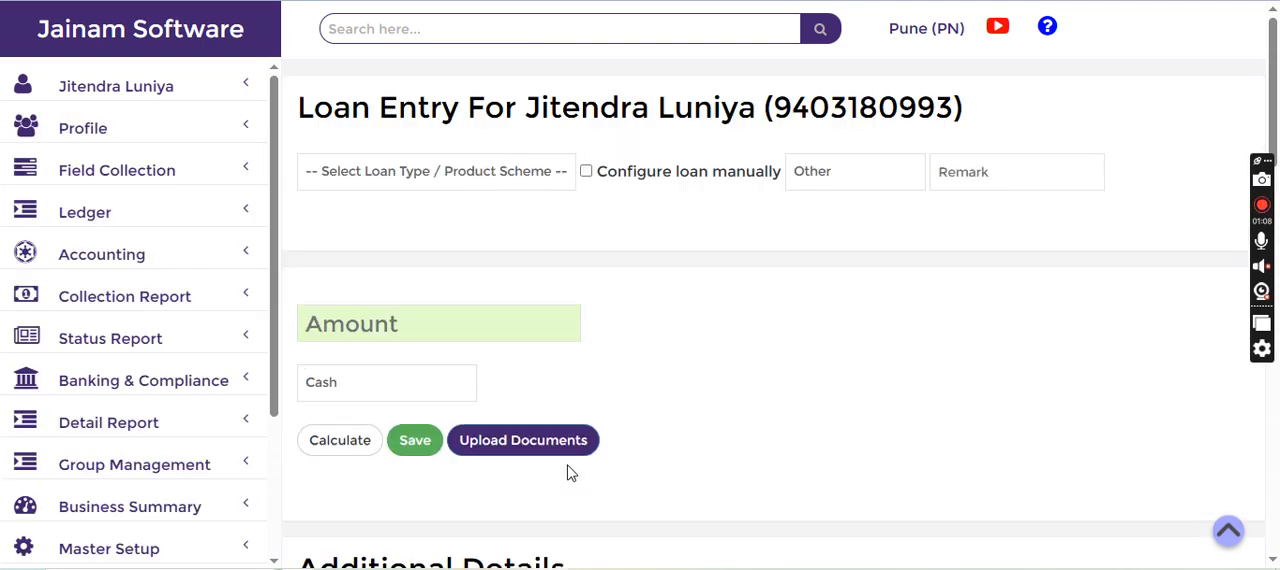
Select the RSP Loan scheme, turn on manual loan configuration, and check the interest rate and tenure
click(520, 178)
click(396, 425)
click(588, 172)
scroll(577, 316, down, 2)
double_click(415, 197)
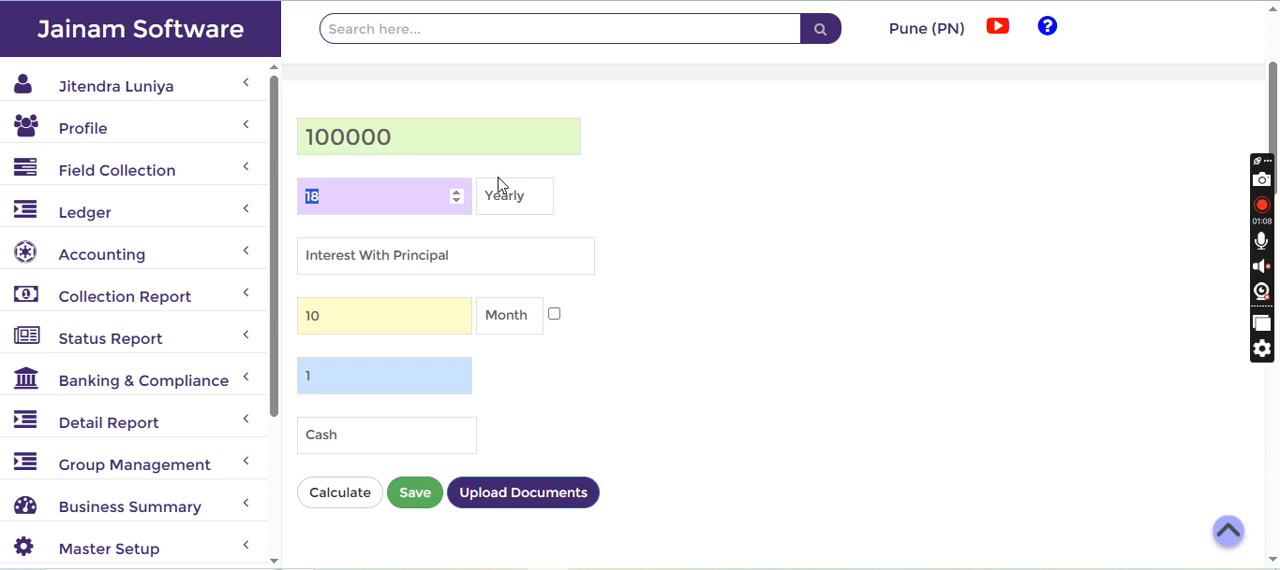
click(382, 322)
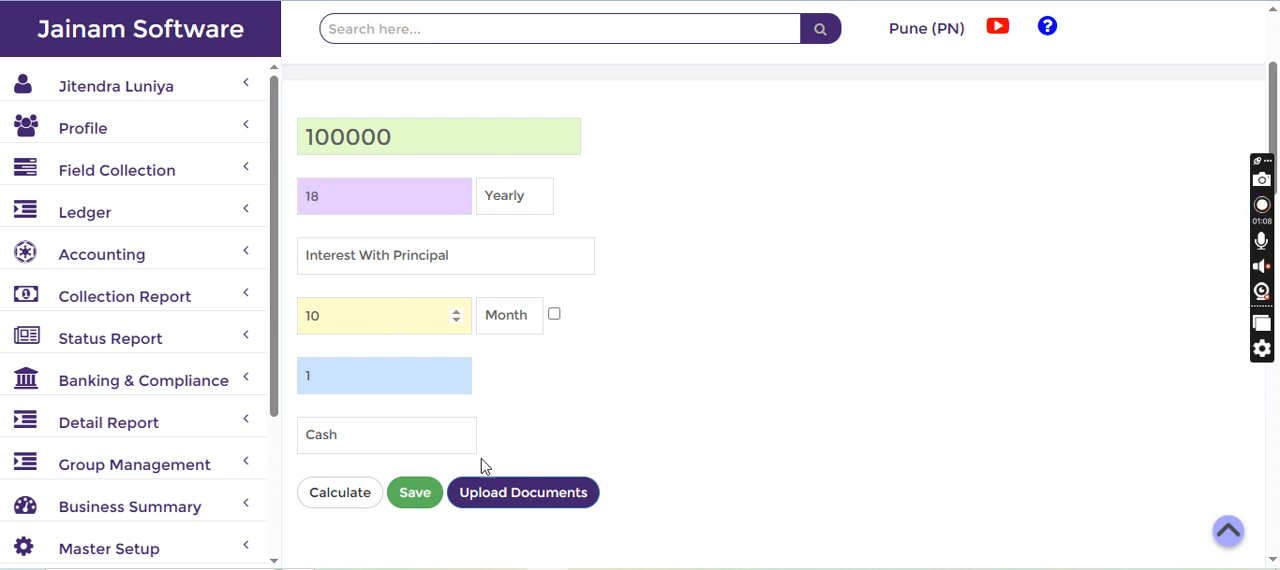
Check the loan amount and save the borrower's loan with the scheme's preset terms
scroll(443, 460, down, 2)
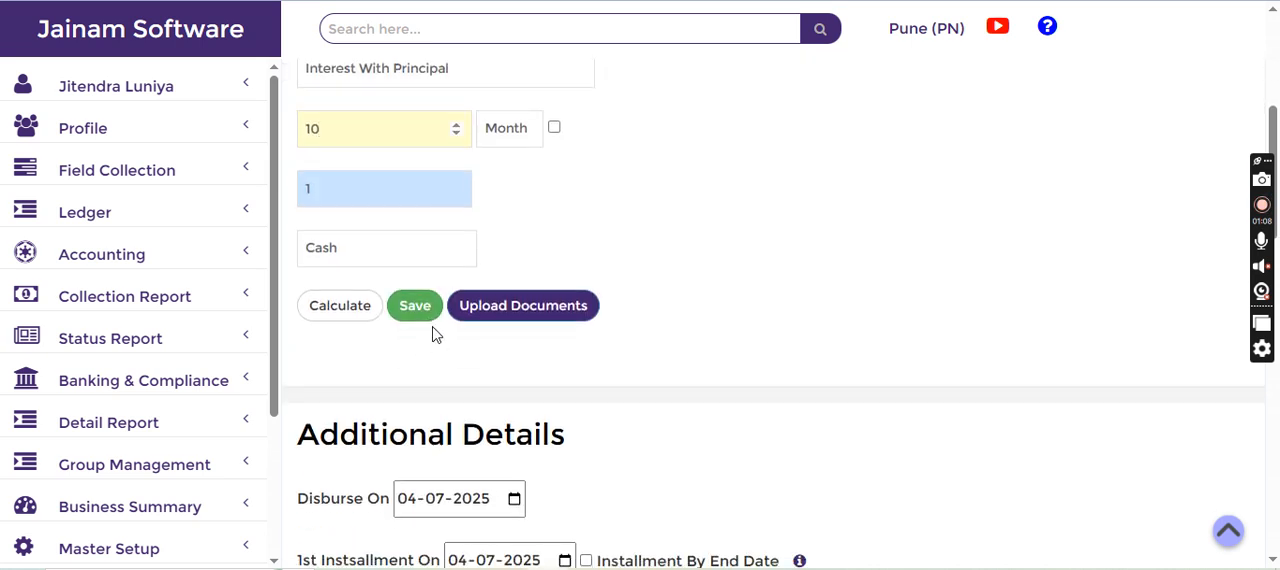
scroll(435, 335, up, 2)
drag(423, 145, 298, 137)
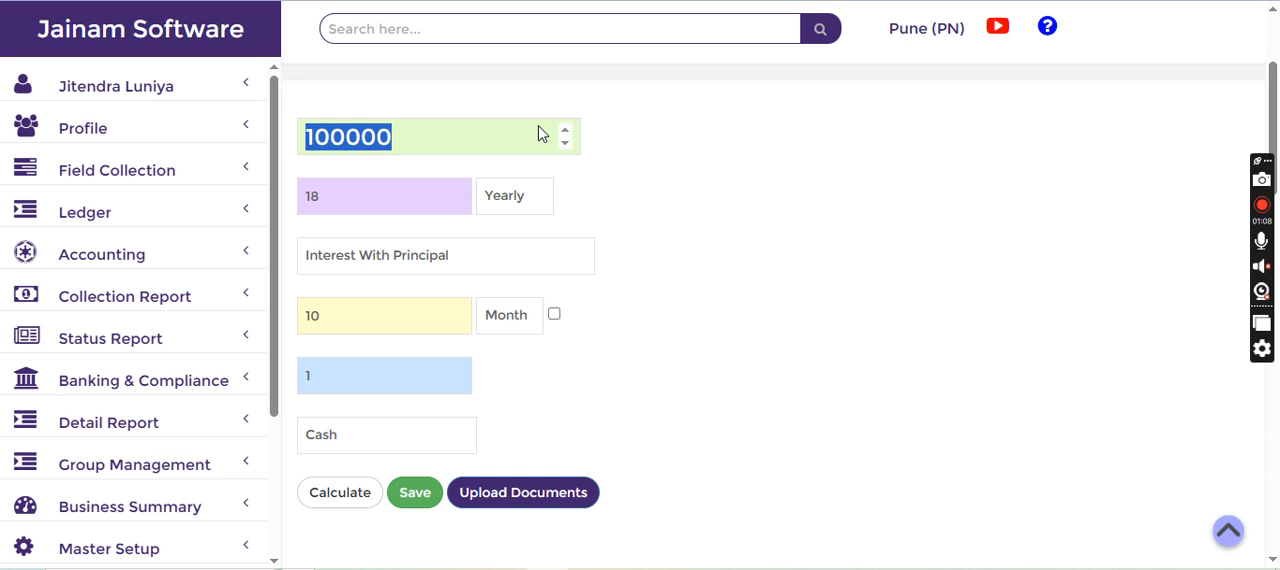
click(646, 143)
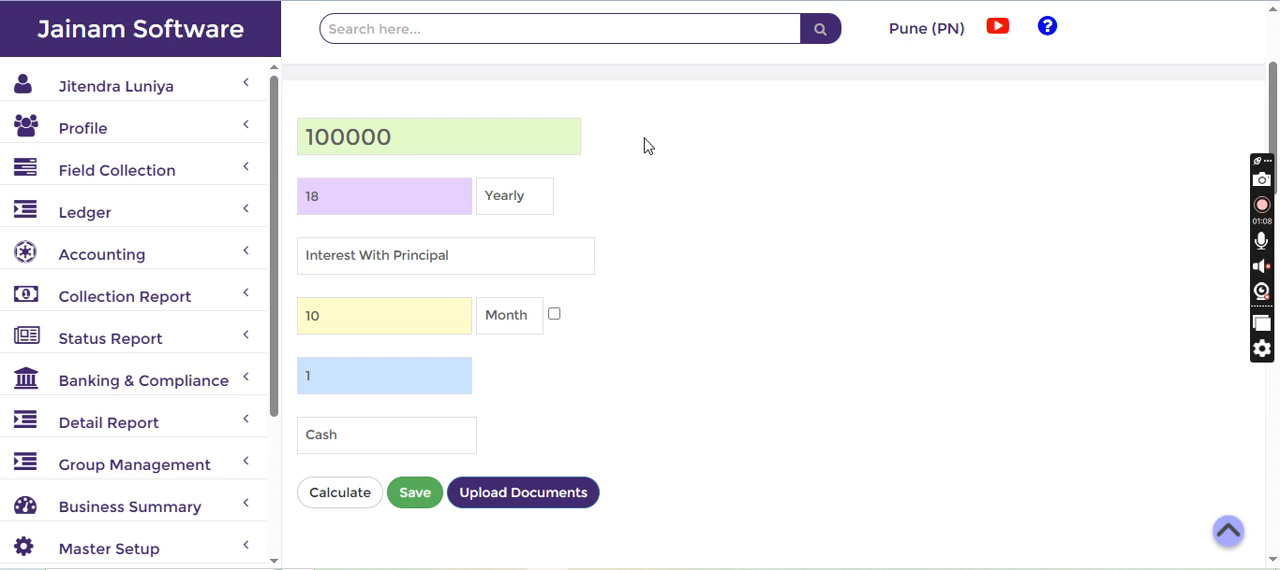
click(417, 496)
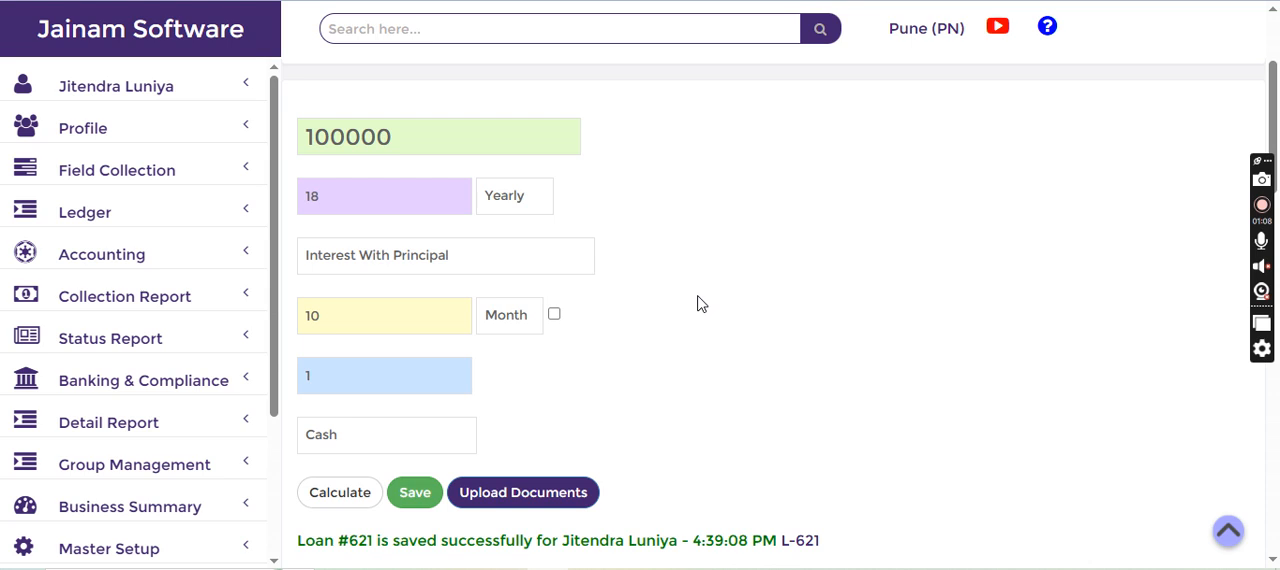
Find the Shriram Finance profile by its file number and open a new loan entry for it
click(611, 37)
text(f-110)
key(Return)
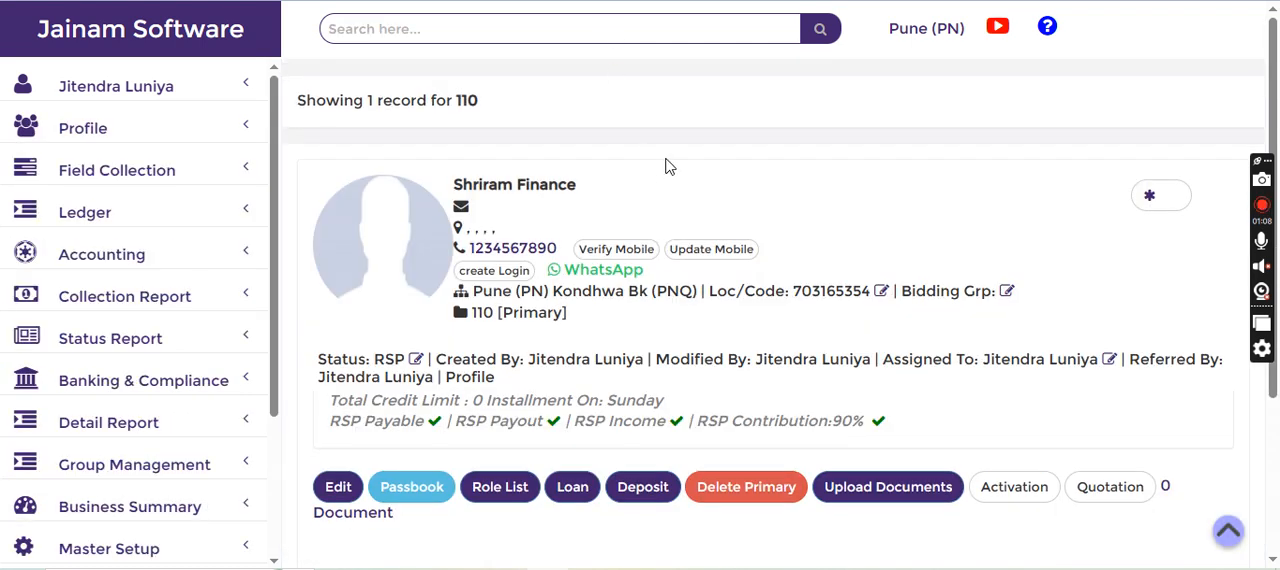
click(574, 492)
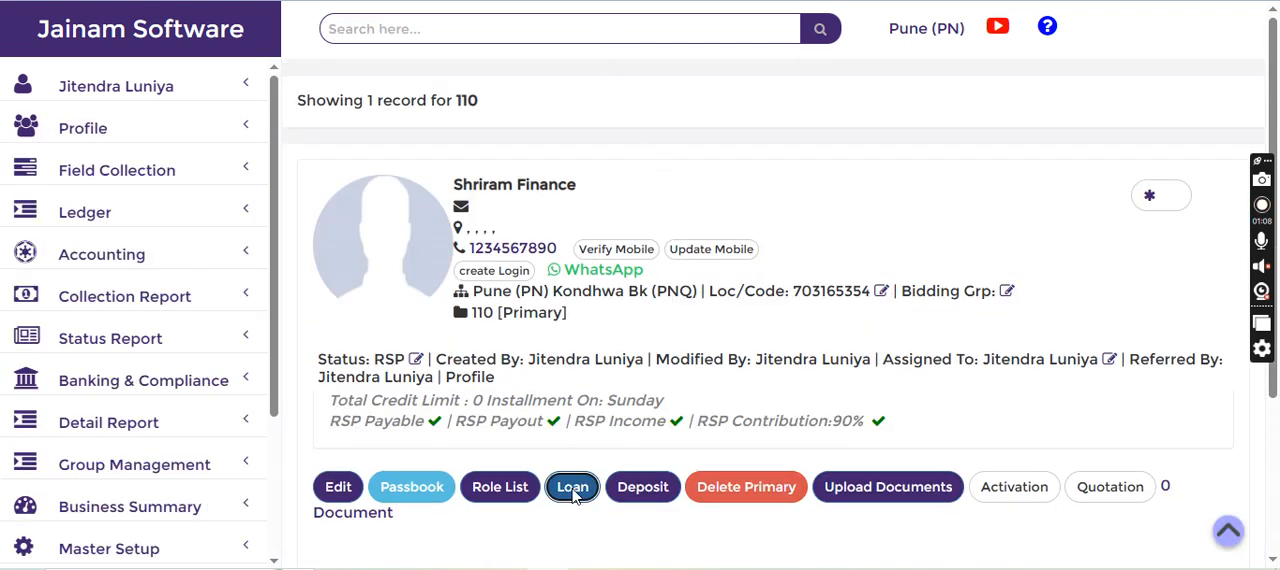
Select the RSP Loan scheme for Shriram Finance, set the amount to 10000 and save the loan
click(476, 173)
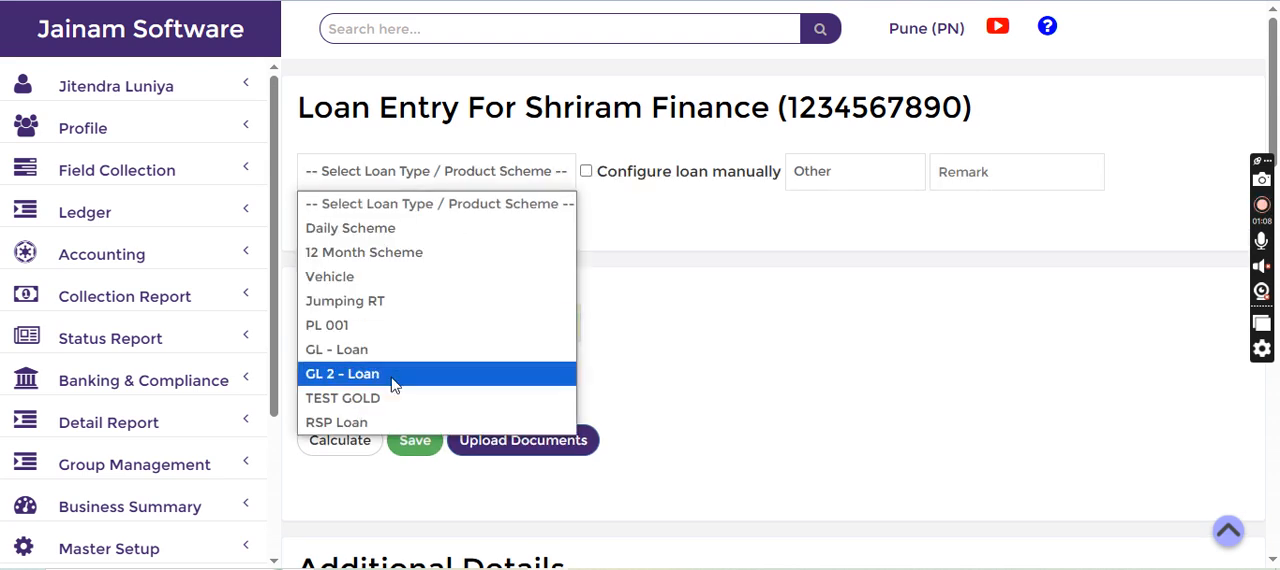
click(367, 428)
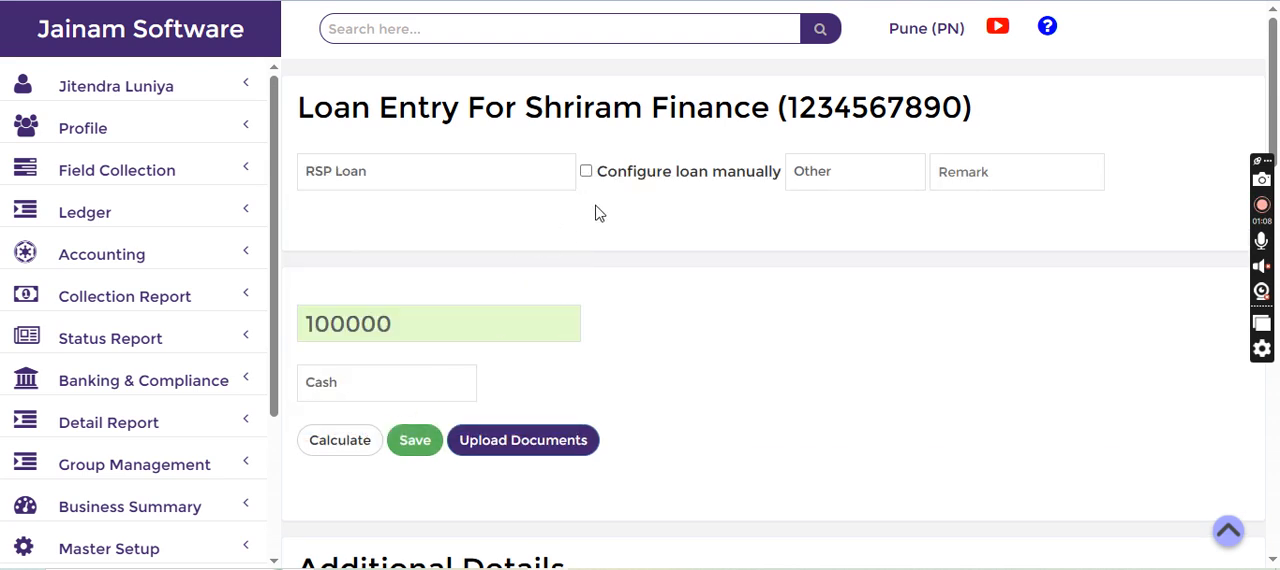
scroll(583, 246, down, 1)
scroll(583, 246, down, 1)
click(424, 130)
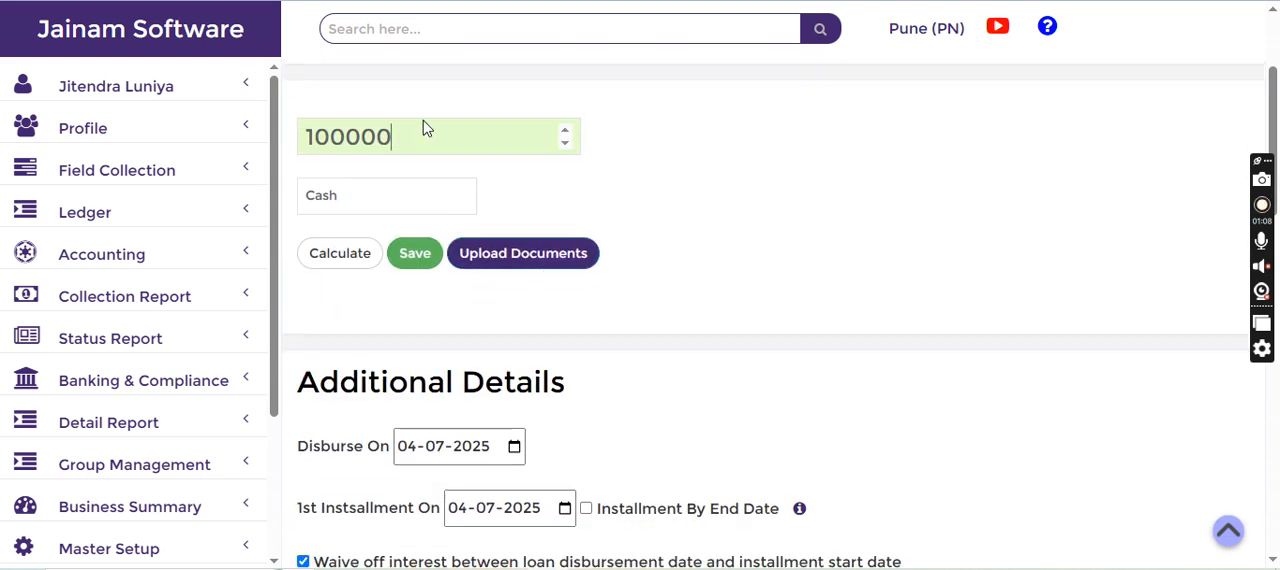
key(BackSpace)
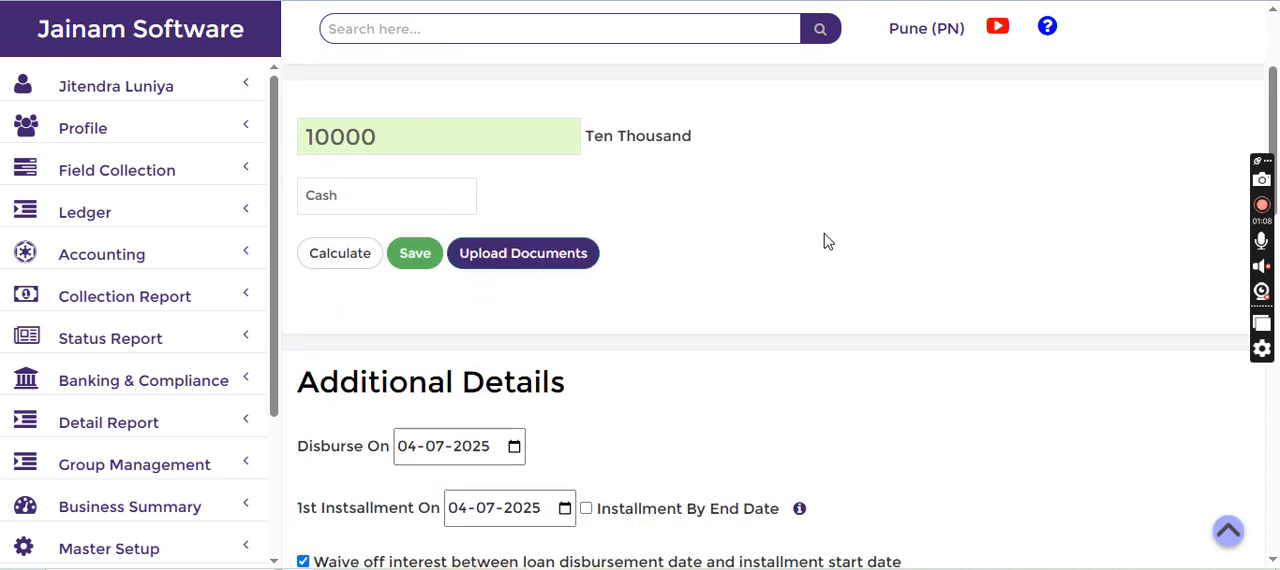
scroll(830, 237, up, 2)
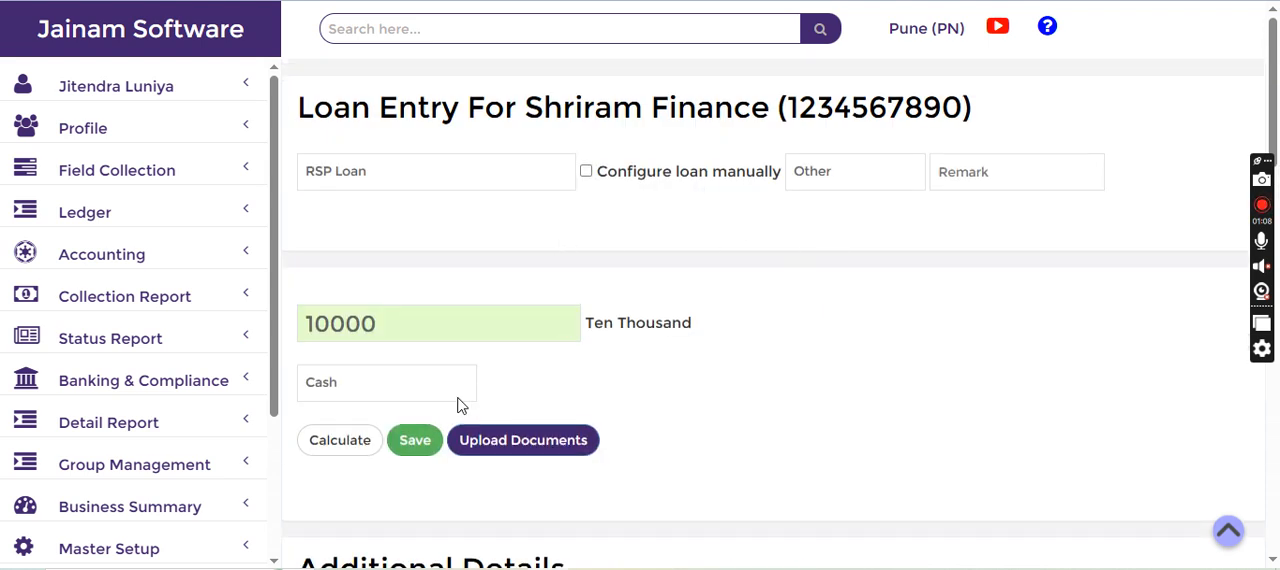
click(416, 444)
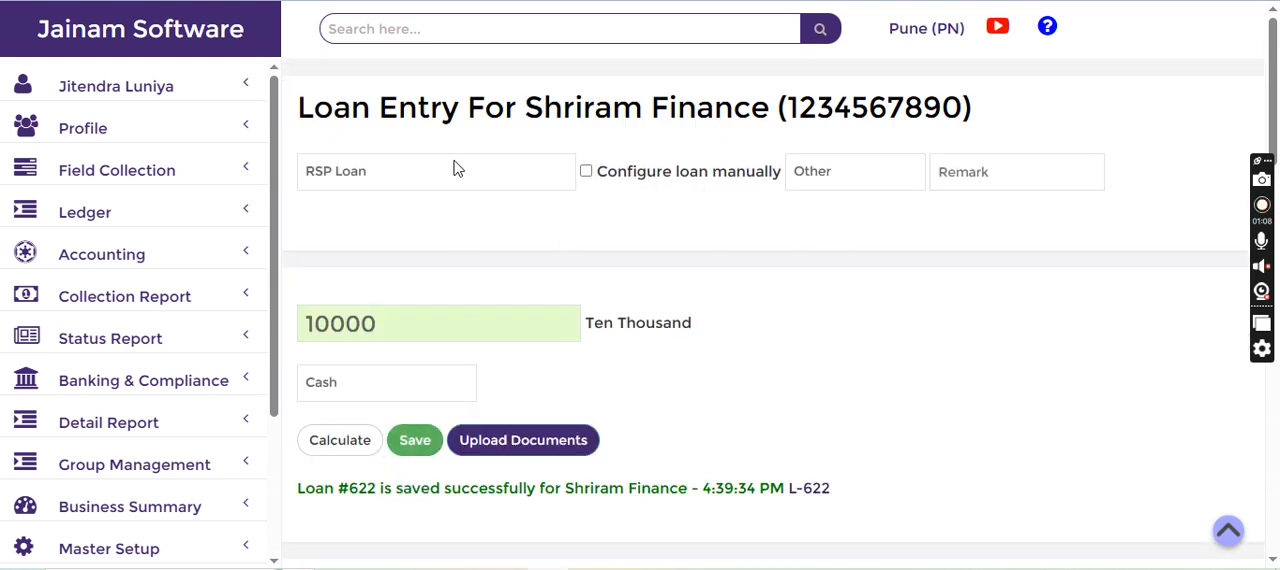
Open the borrower's loan by its loan number and show its RSP co-lending link details
click(451, 36)
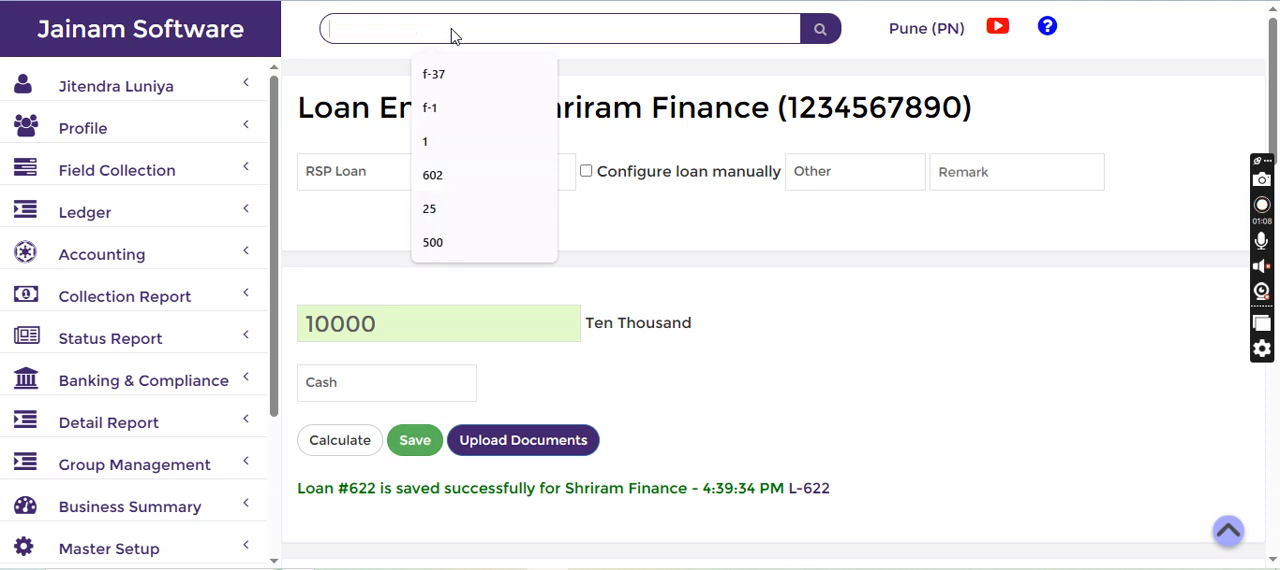
text(621)
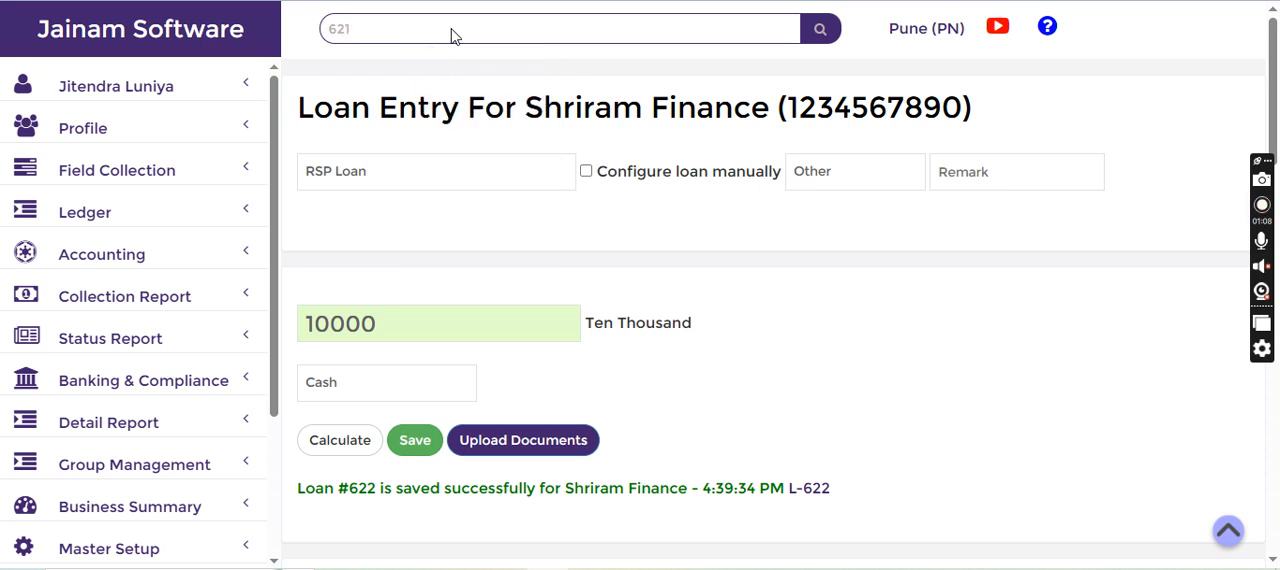
key(Return)
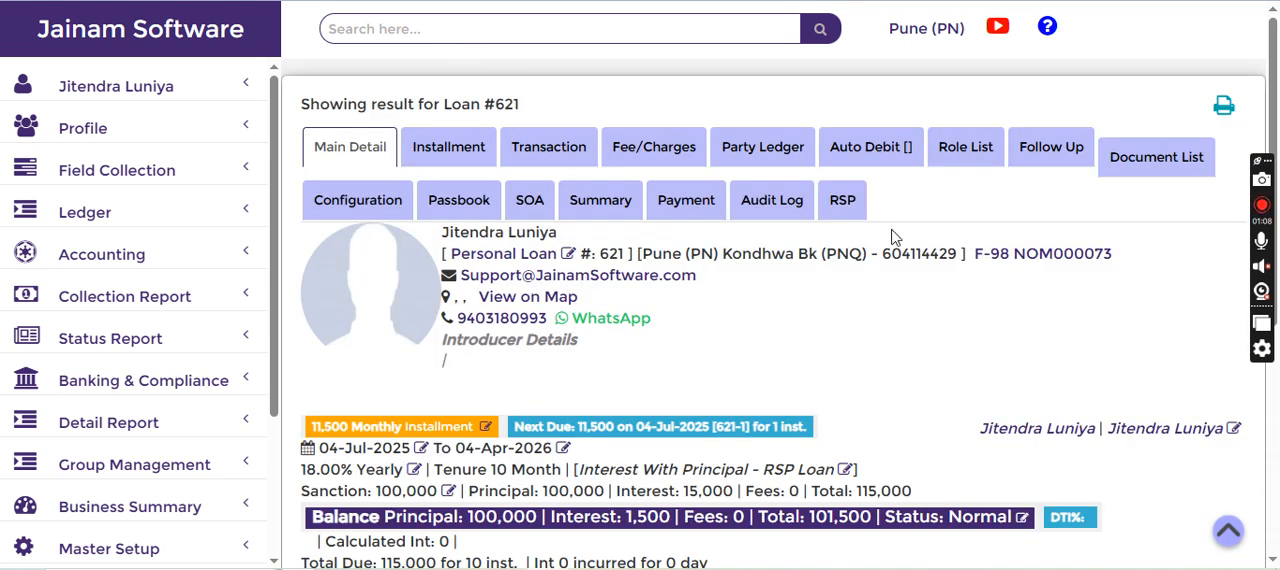
click(846, 202)
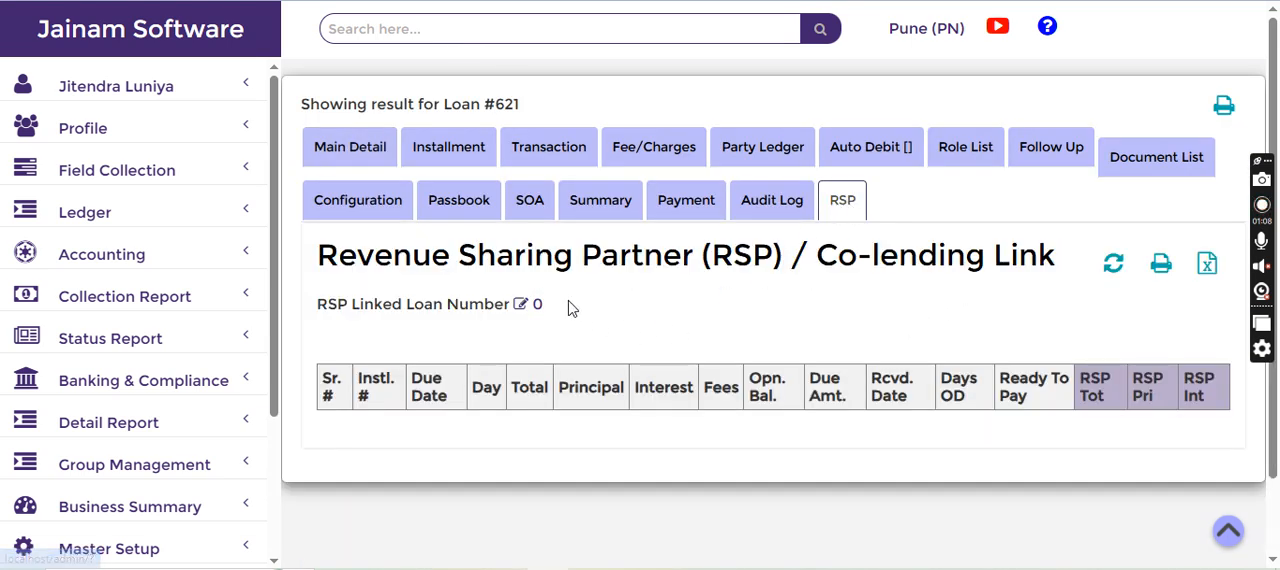
Set the RSP Linked Loan Number to the Shriram Finance loan's number, update it and close the dialog
click(520, 303)
click(140, 86)
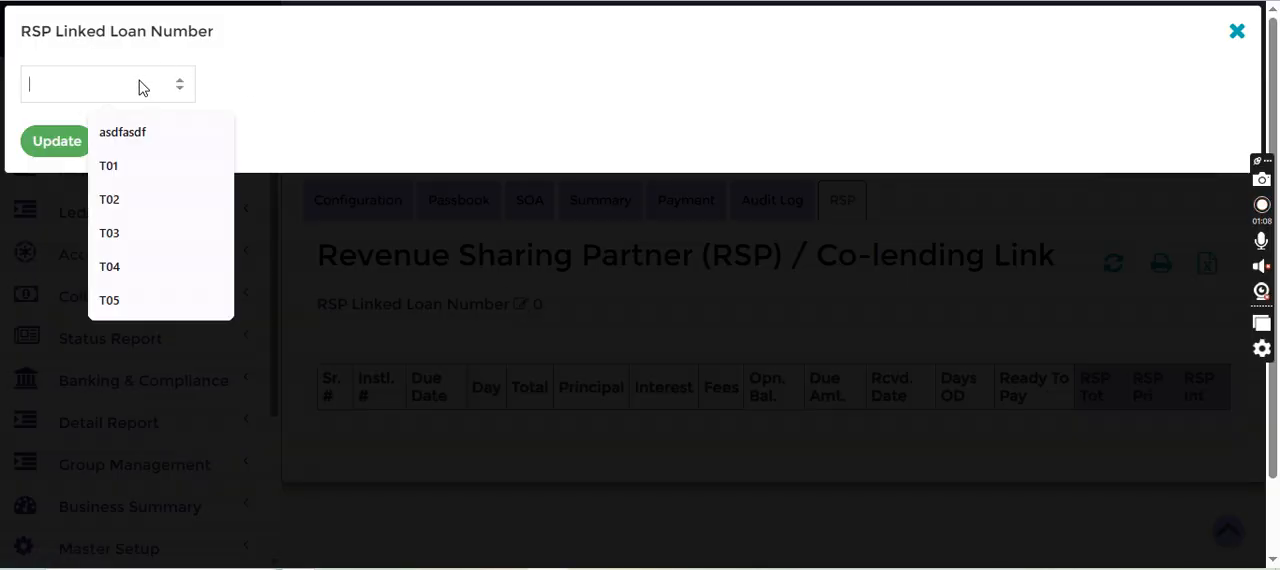
text(622)
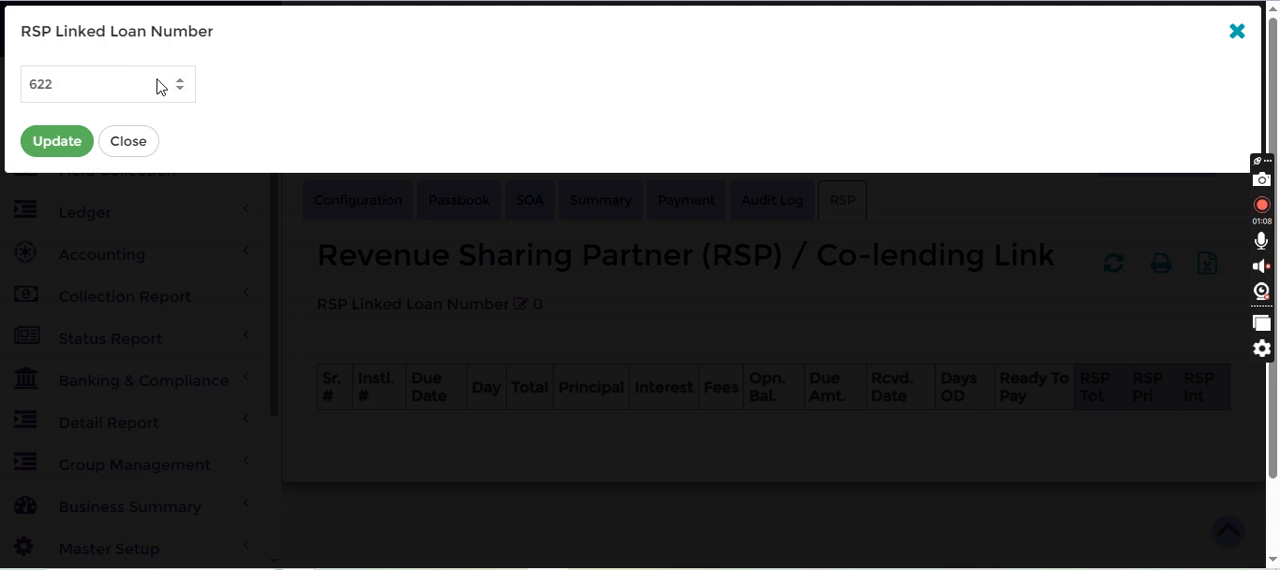
click(83, 146)
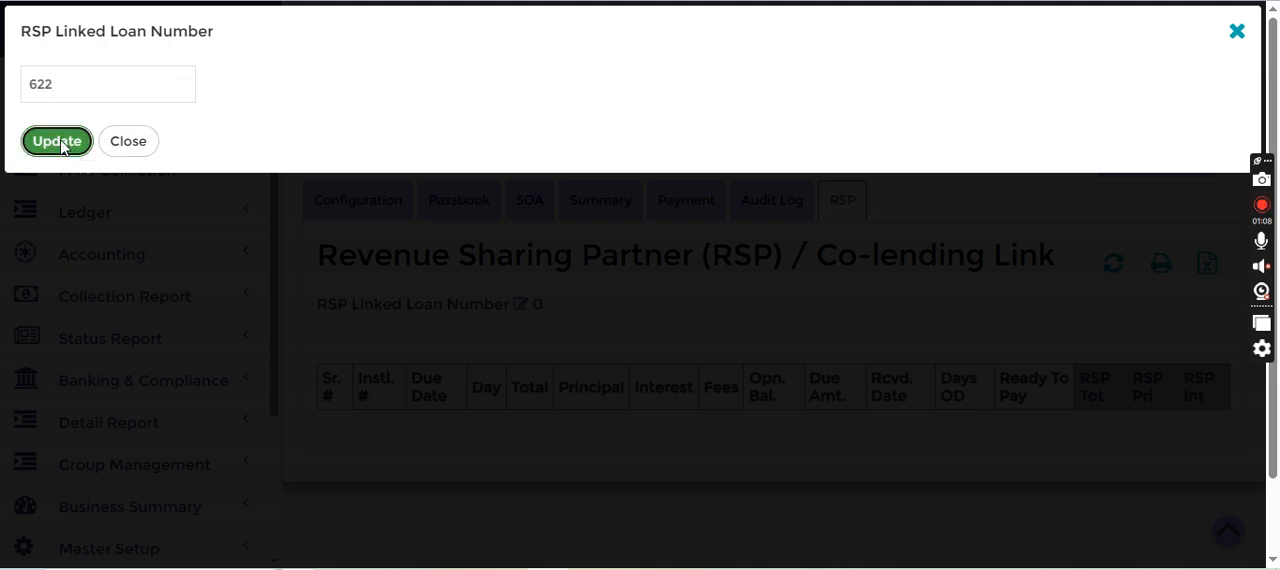
click(128, 141)
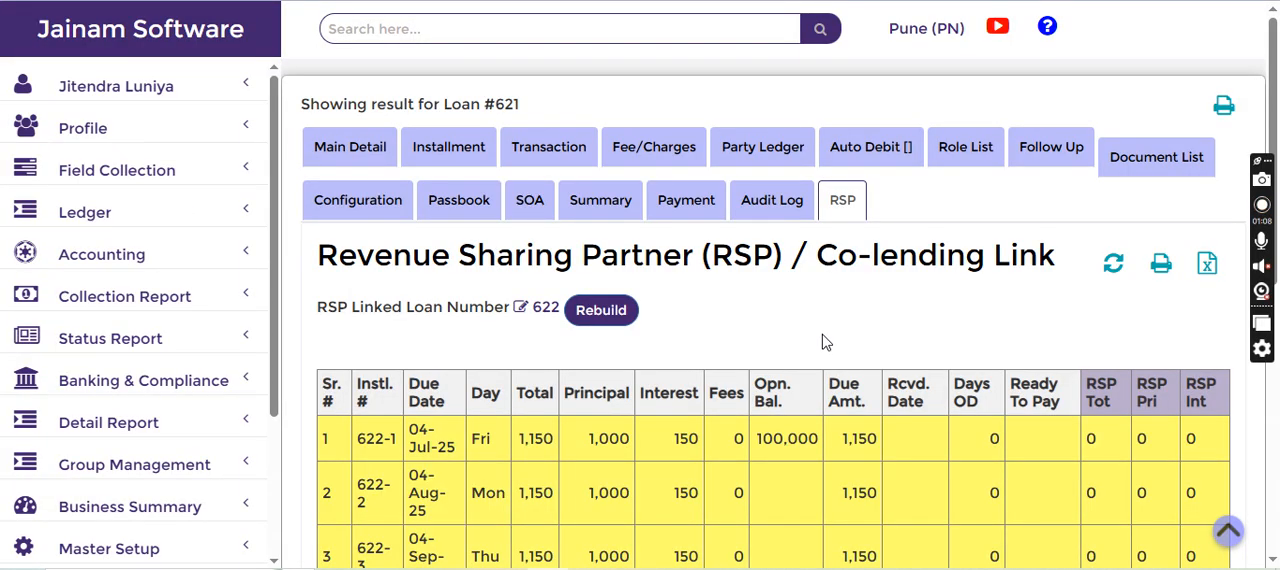
Review the linked installment schedule, rebuild it and refresh the RSP amounts
scroll(838, 333, down, 2)
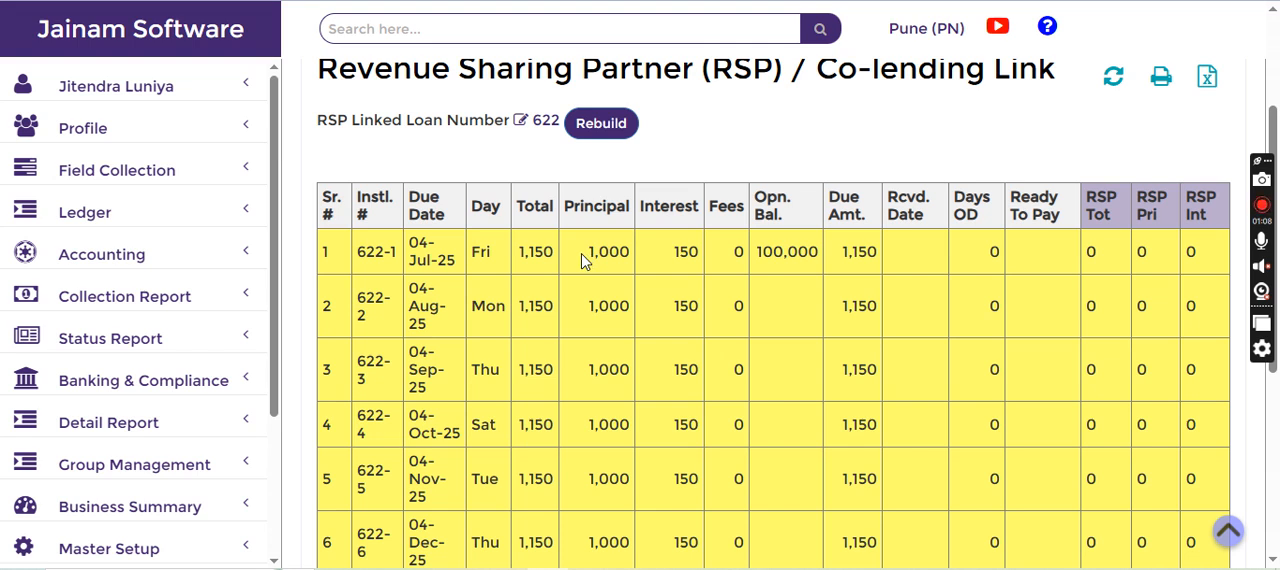
scroll(678, 267, up, 2)
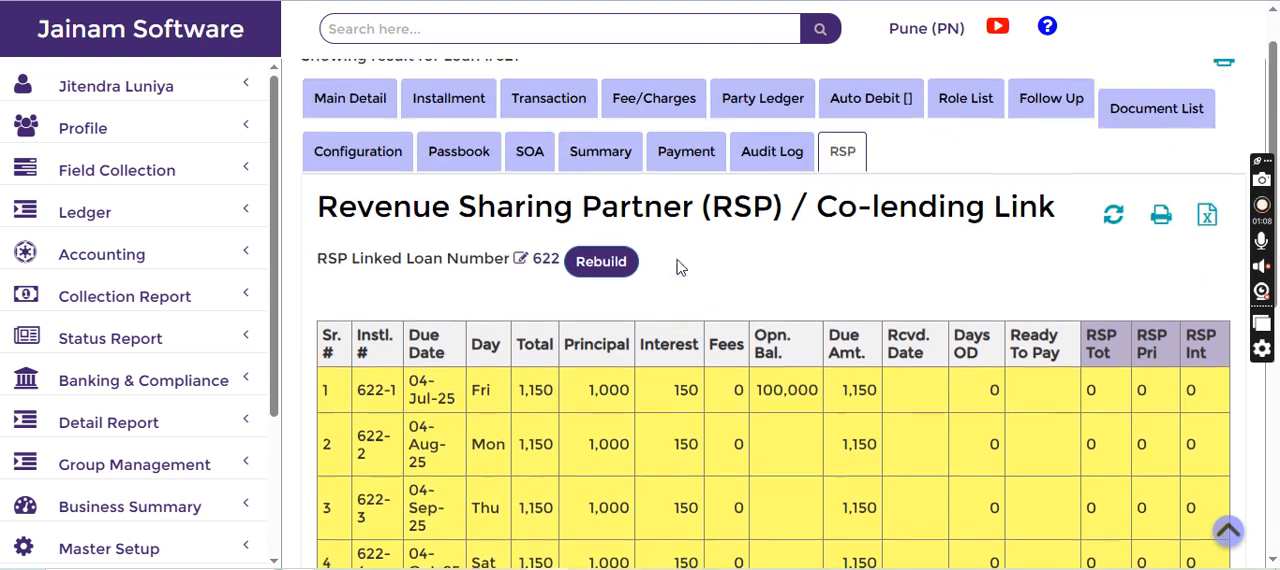
click(601, 312)
click(706, 341)
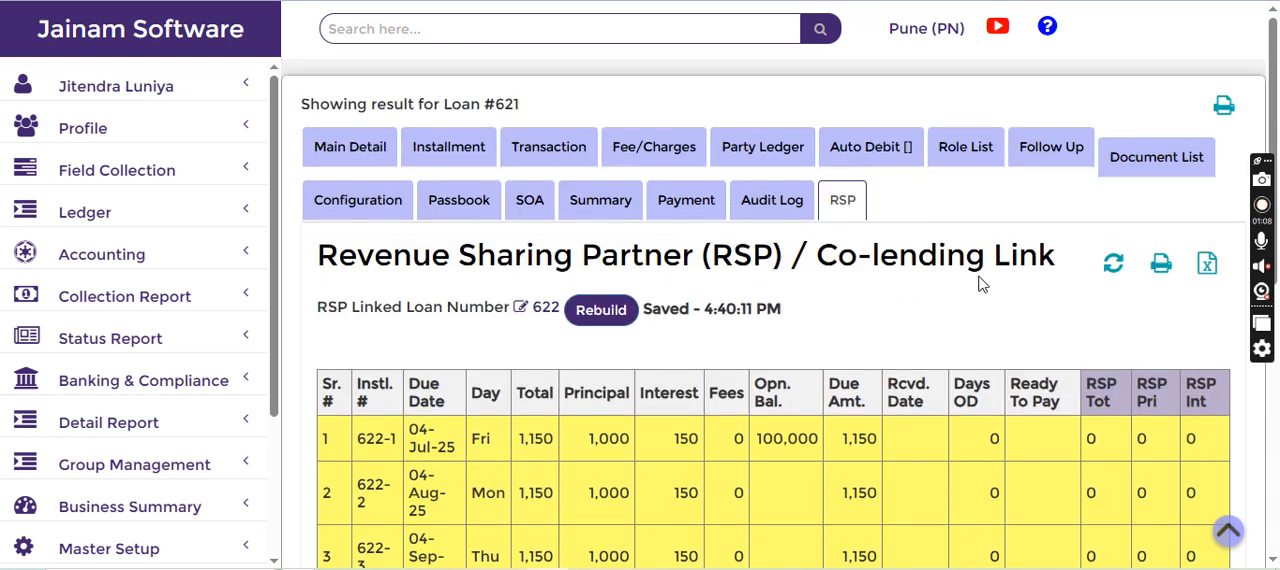
click(1118, 266)
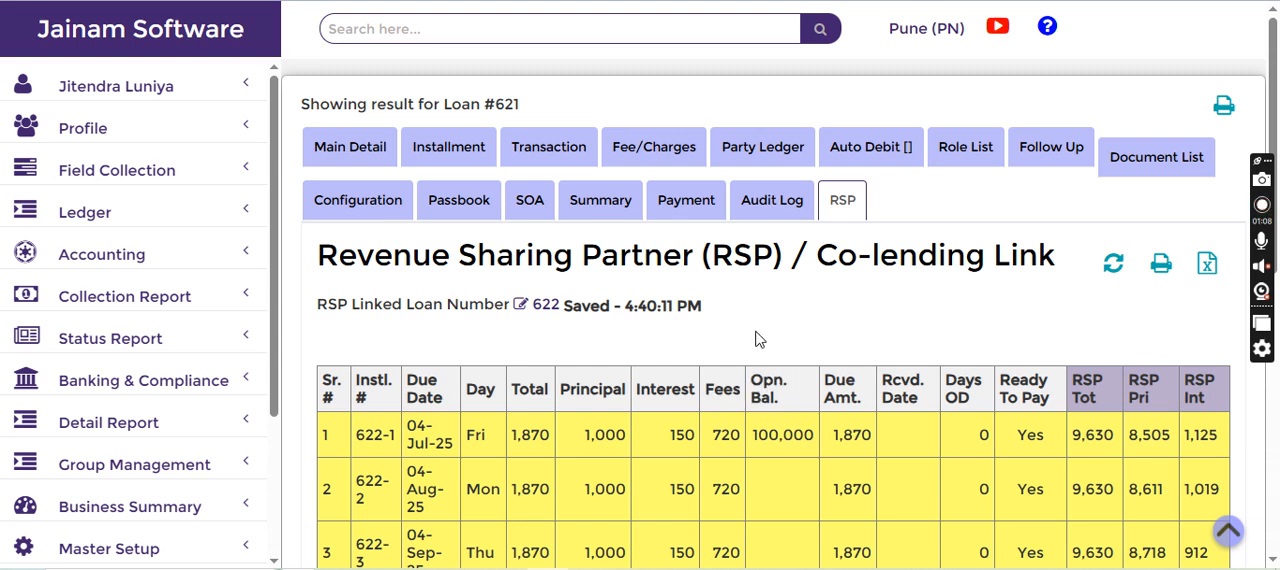
Open the installment statement of the borrower's loan and examine its principal and interest schedule
click(440, 147)
scroll(662, 388, down, 2)
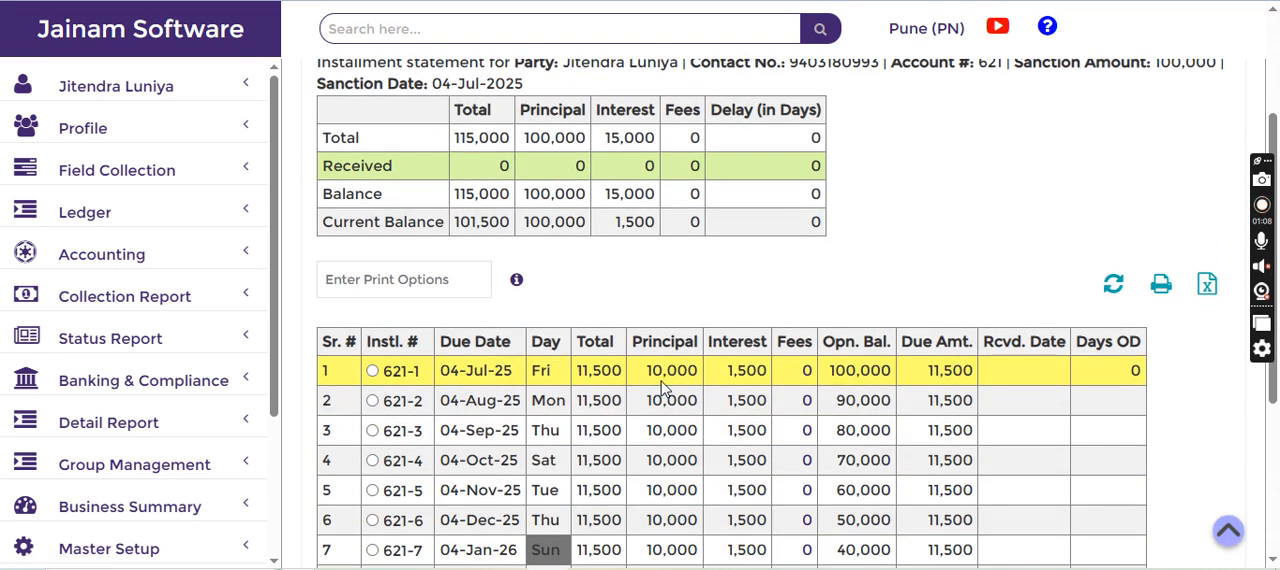
Compare the first installment's total on the borrower's loan with its RSP total in the co-lending link schedule
drag(576, 370, 625, 378)
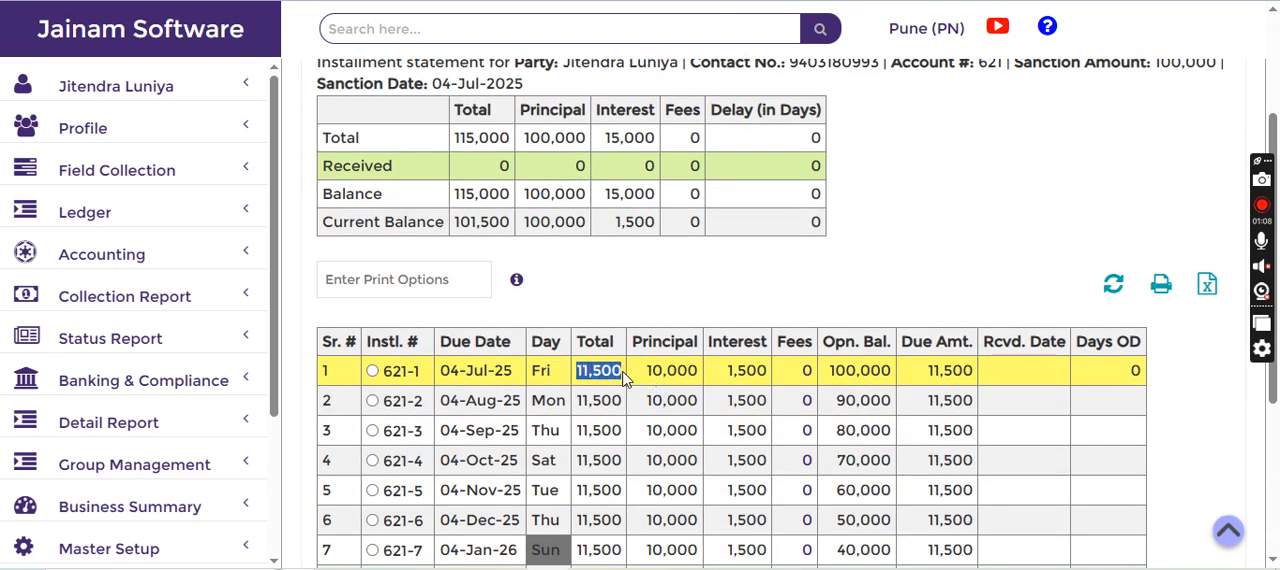
scroll(652, 368, up, 2)
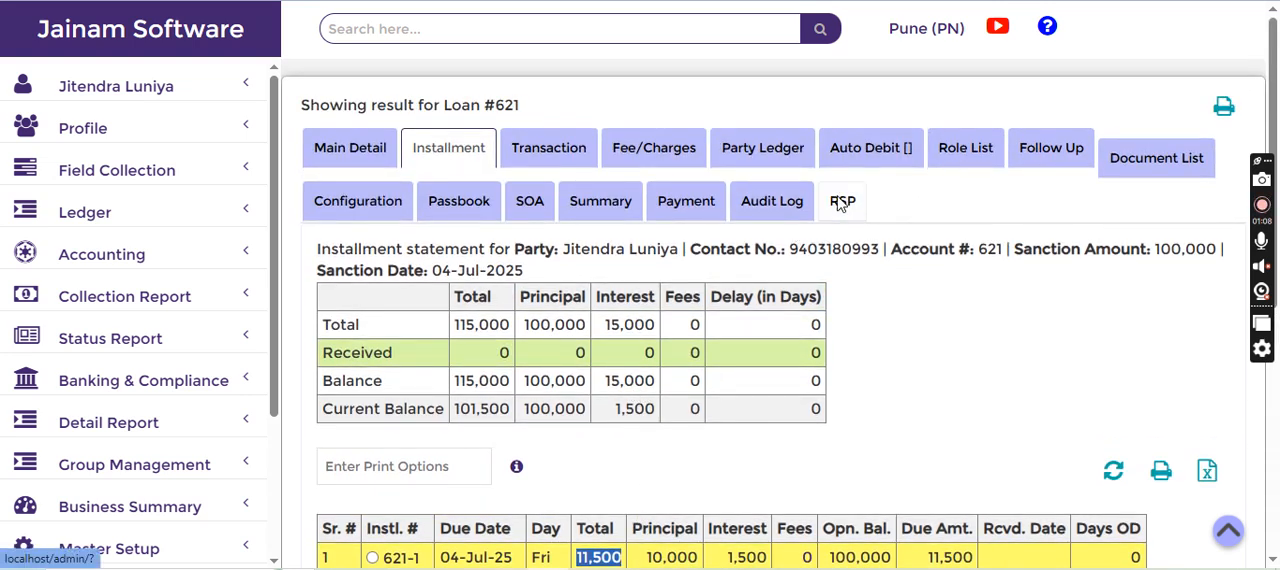
click(842, 201)
scroll(871, 343, down, 3)
drag(1072, 157, 1113, 160)
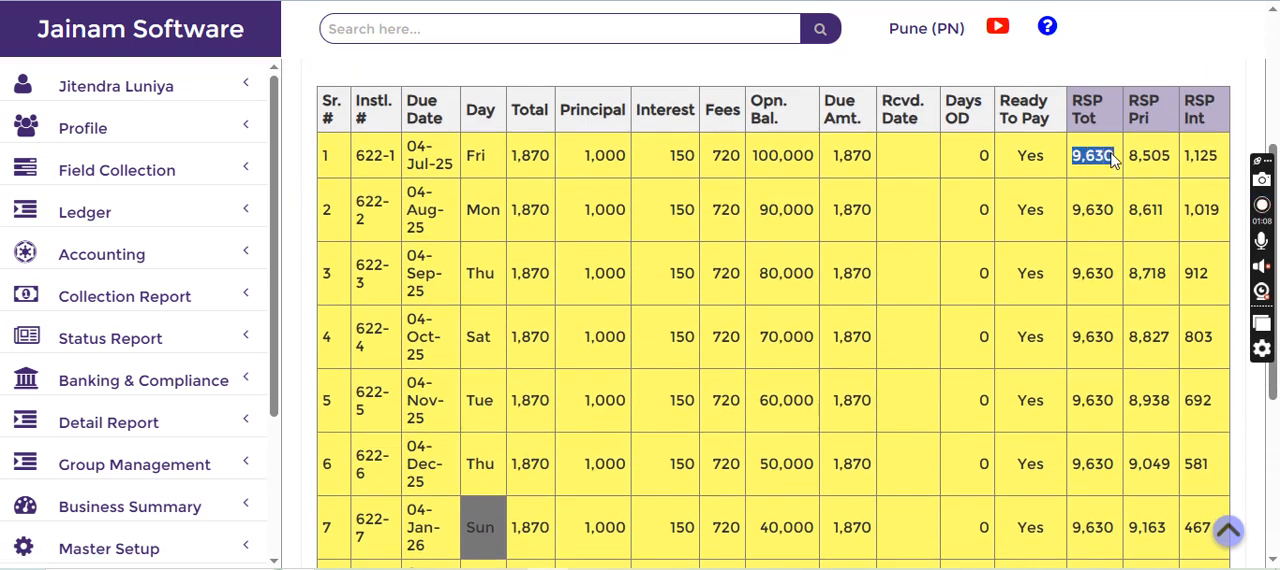
scroll(1105, 210, up, 2)
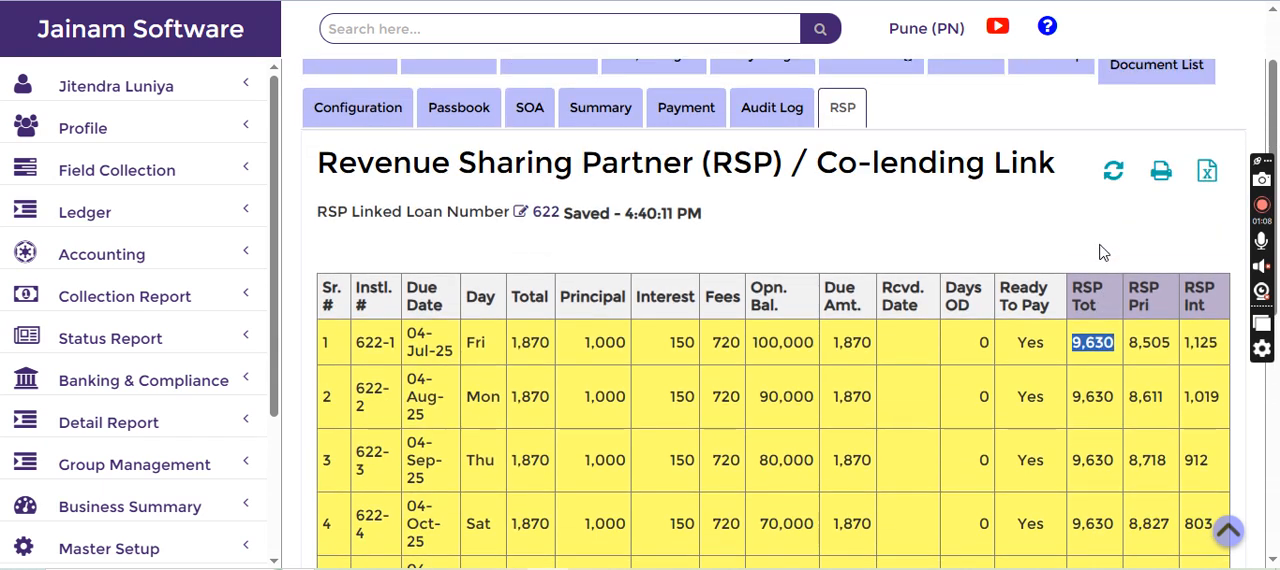
Examine the total, principal, interest and fees of the first linked Shriram Finance installment
drag(513, 343, 557, 350)
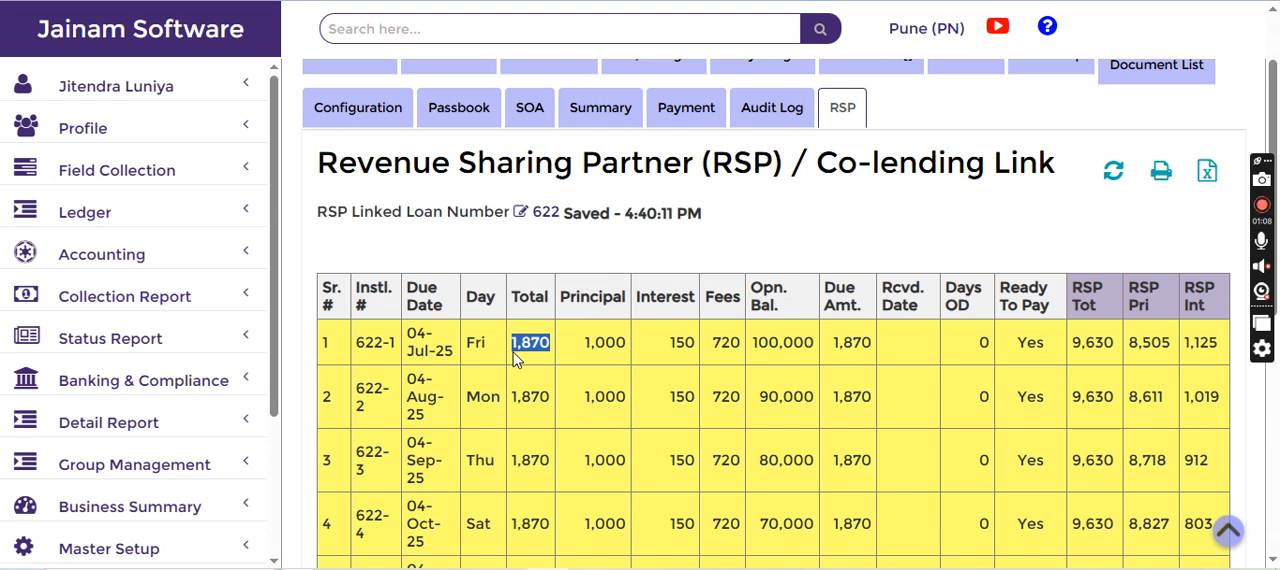
drag(584, 342, 628, 350)
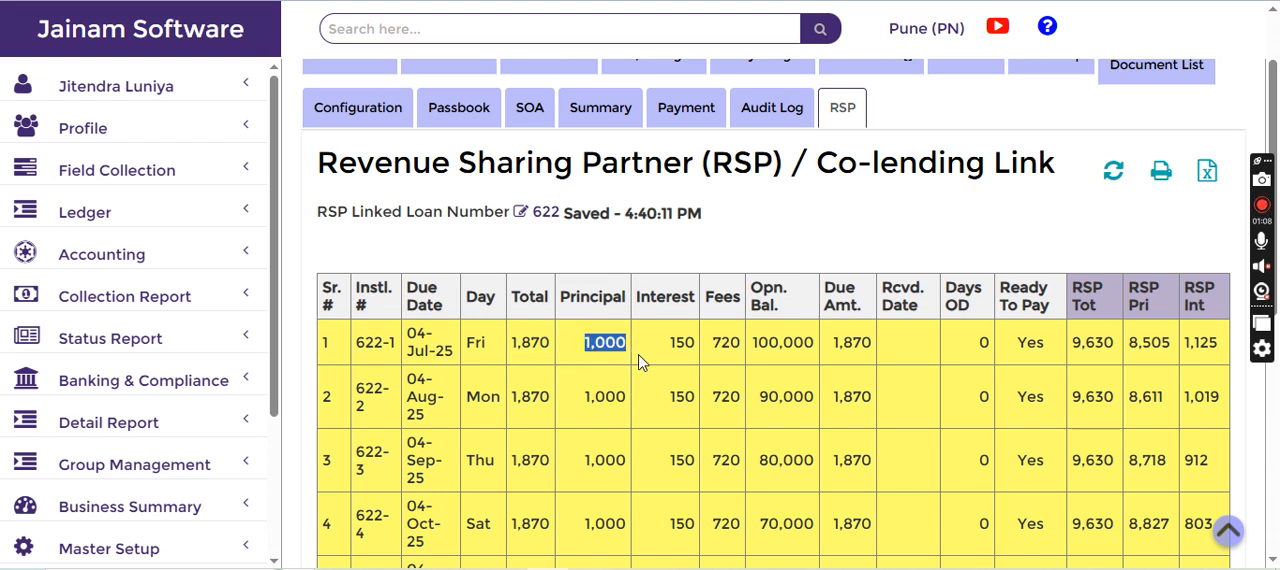
drag(666, 344, 744, 352)
click(667, 357)
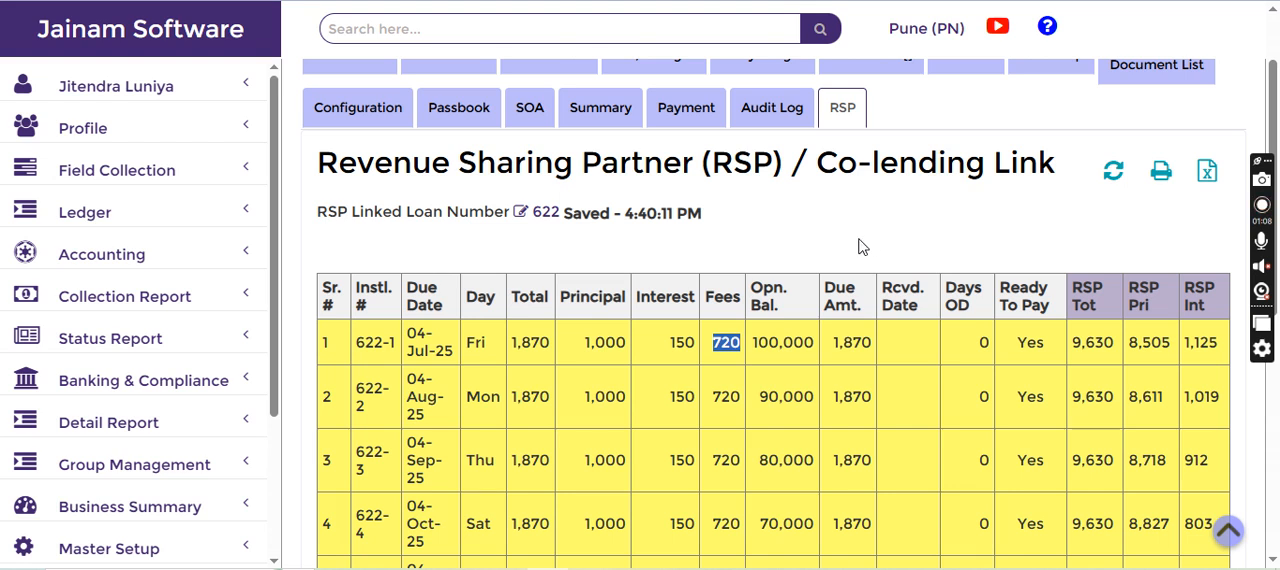
Open the borrower's loan by its loan number and receive the 11500 installment dated 04-07-2025 through Jainam Bank
scroll(862, 247, up, 1)
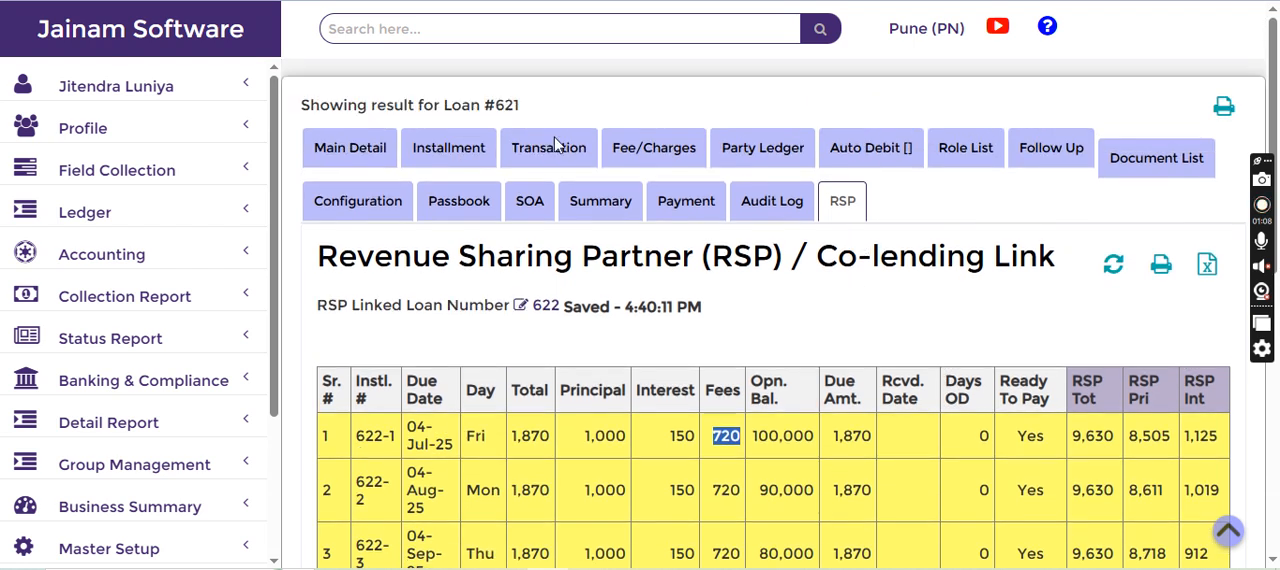
click(507, 37)
text(621)
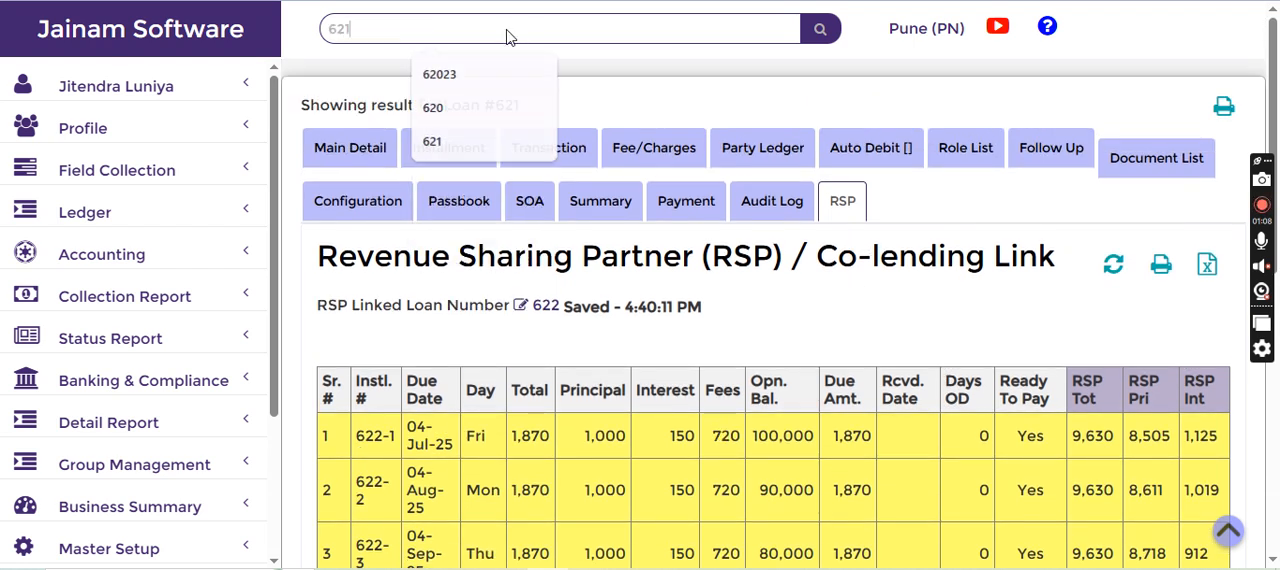
key(Return)
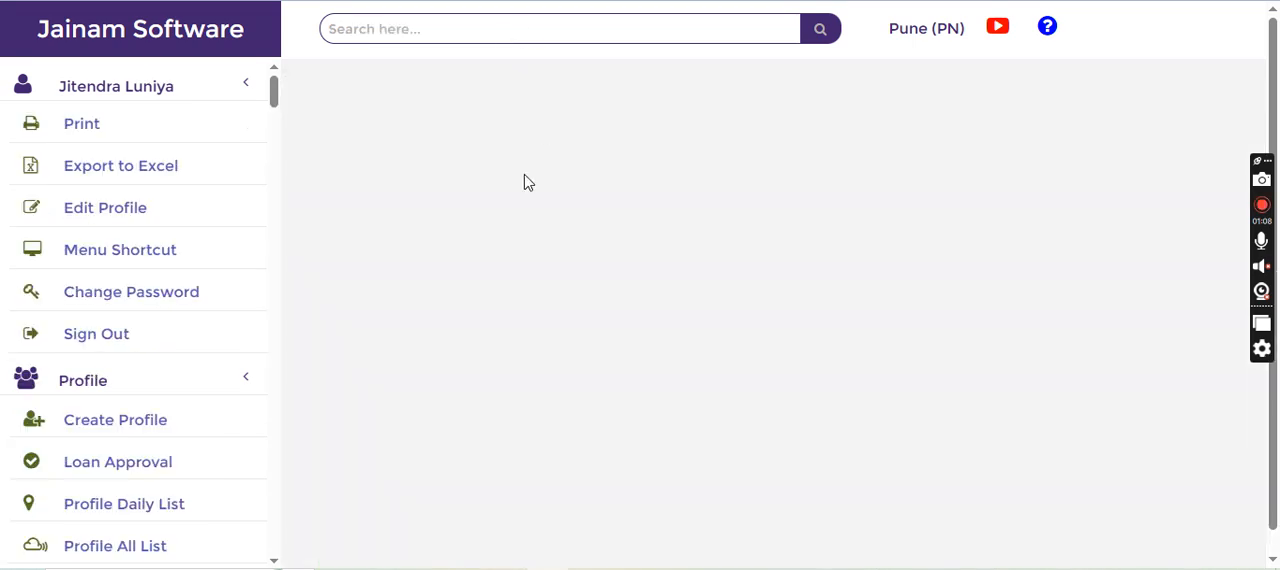
scroll(410, 430, down, 2)
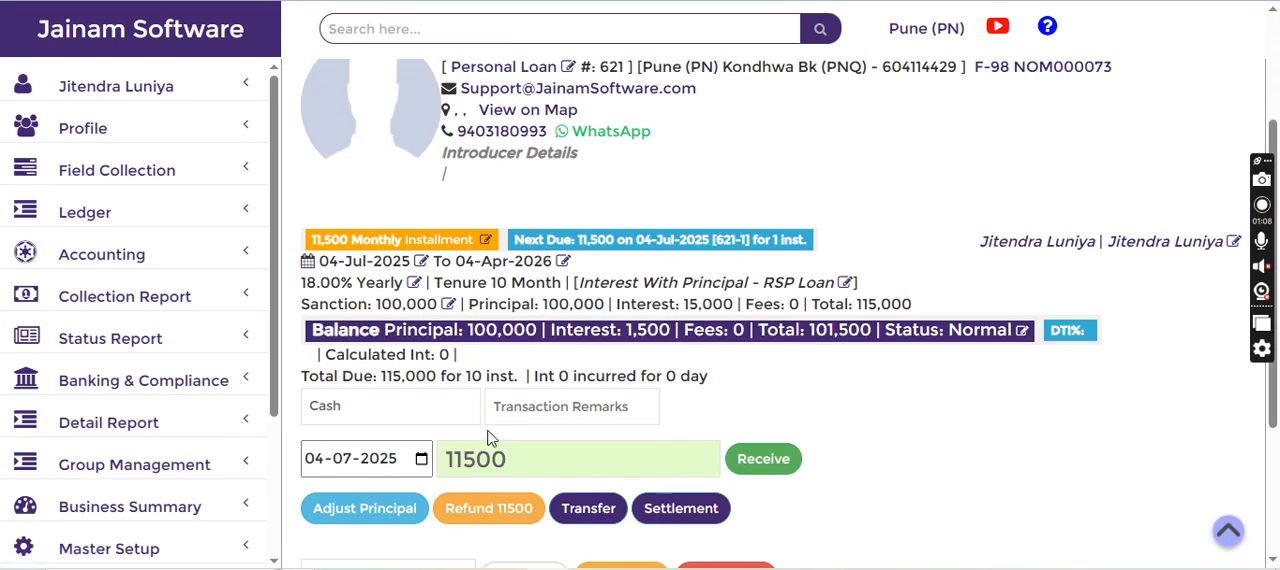
click(400, 407)
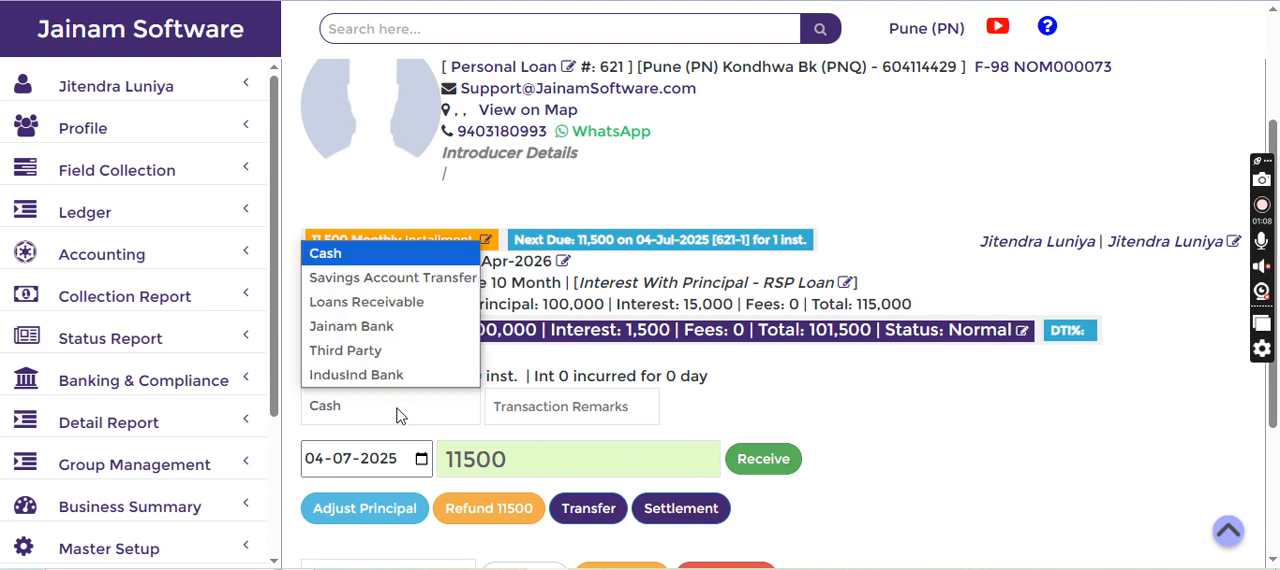
click(351, 326)
click(766, 460)
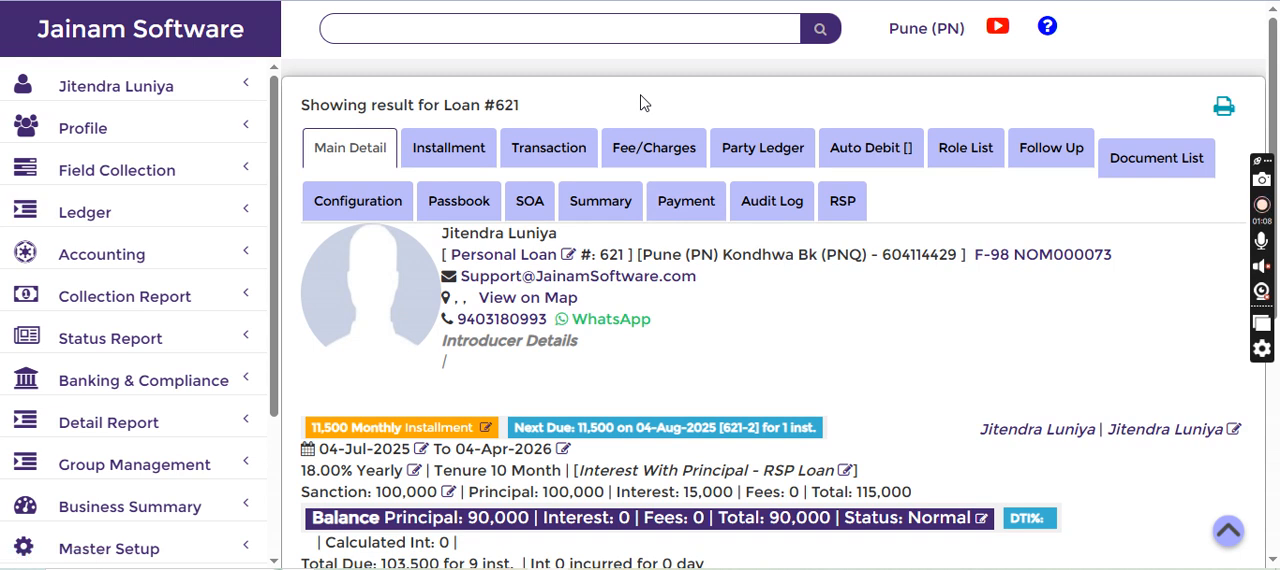
Open the Shriram Finance loan by its loan number and receive the 1870 installment dated 04-07-2025 through Jainam Bank
click(609, 36)
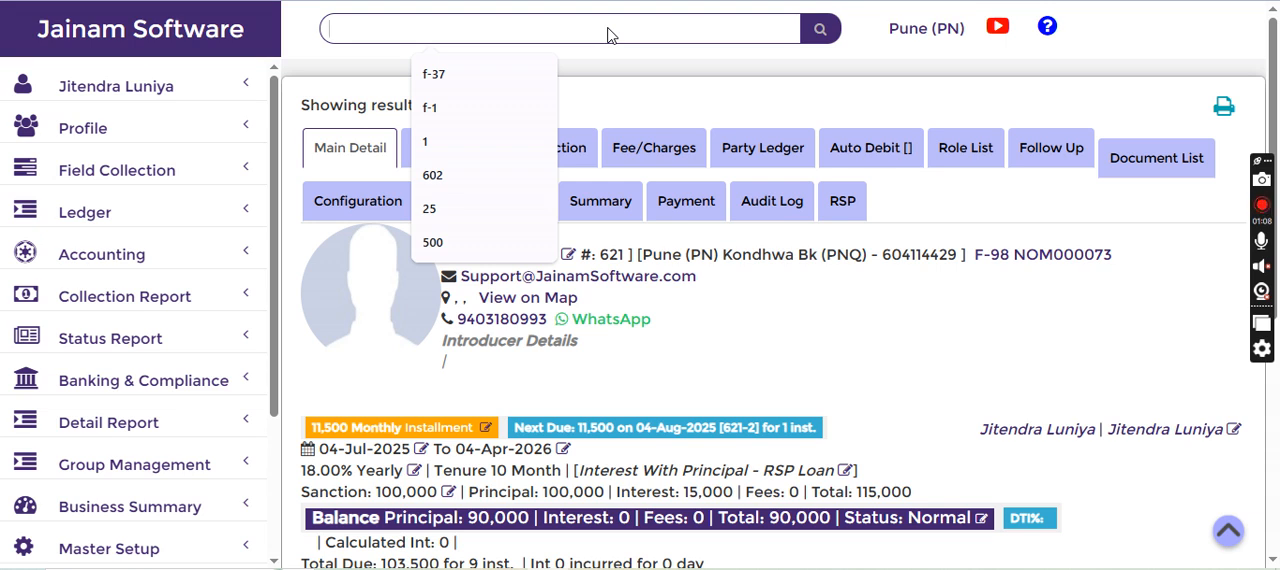
text(622)
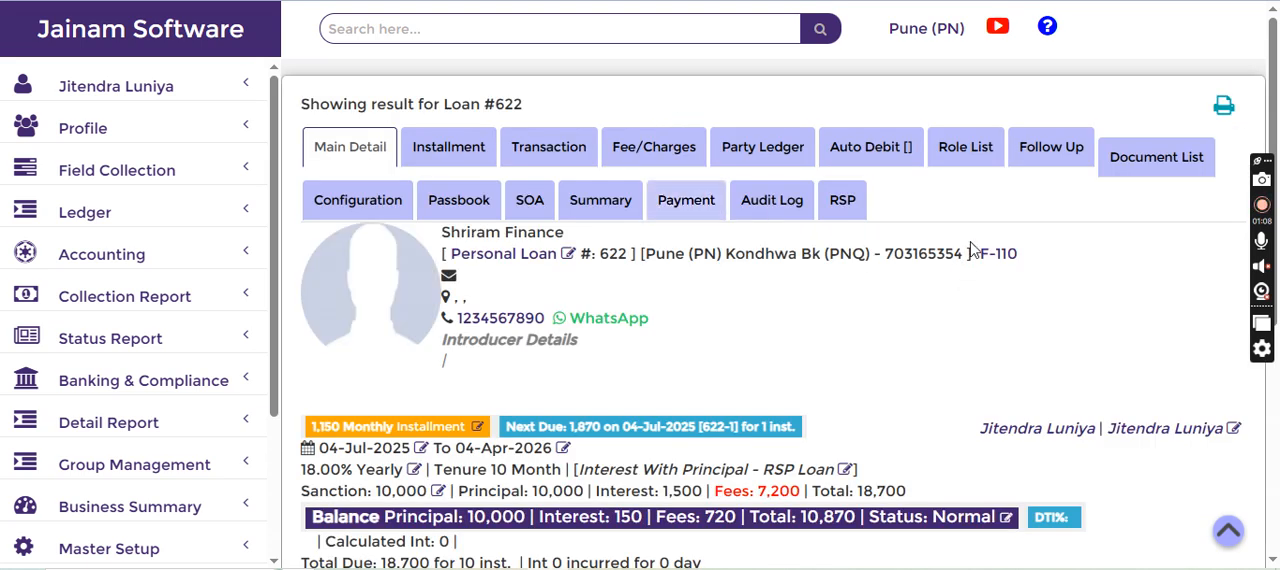
scroll(686, 374, down, 2)
double_click(478, 462)
click(388, 408)
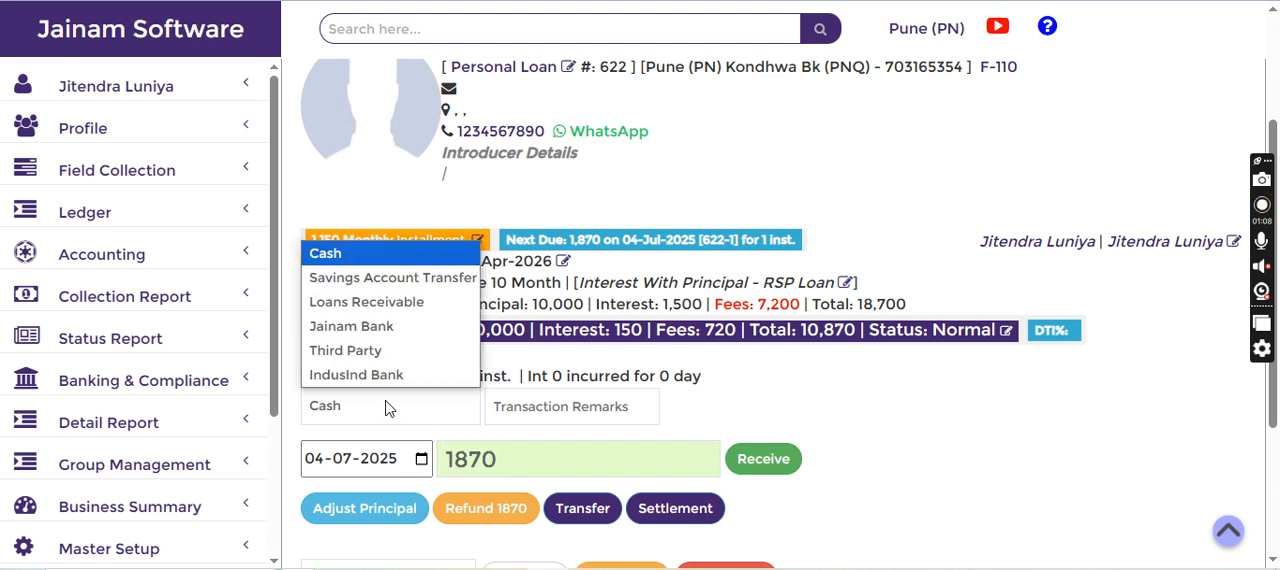
click(358, 327)
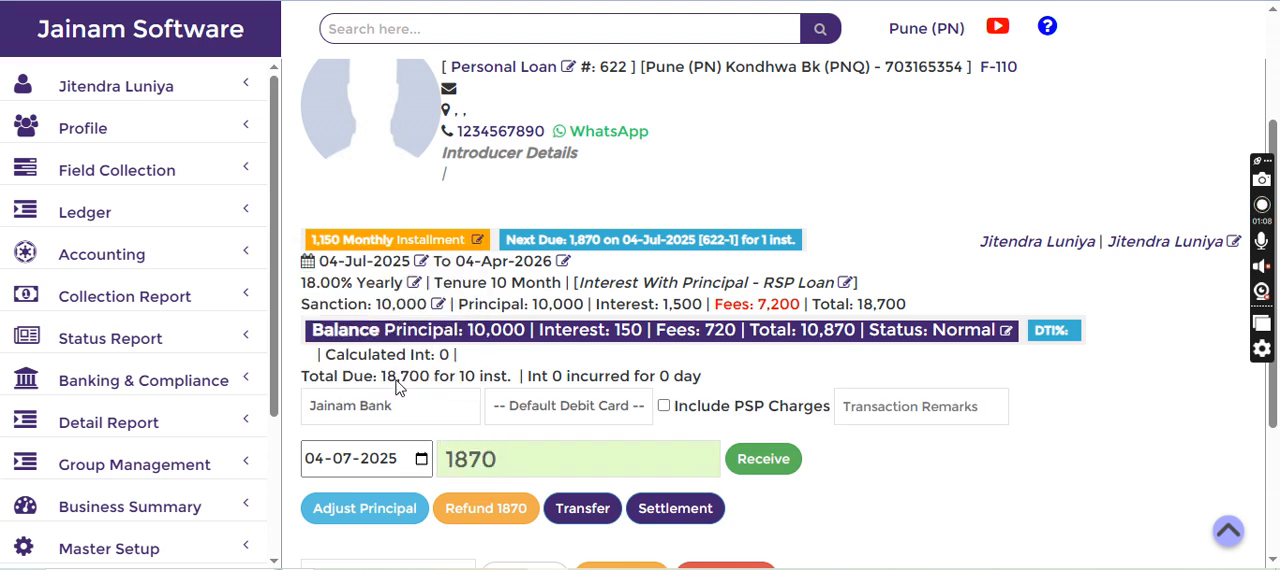
click(760, 462)
Open the Shriram Finance loan's ledger summary and examine the payout, Shriram interest income, interest income and principal credit entries
scroll(838, 360, up, 2)
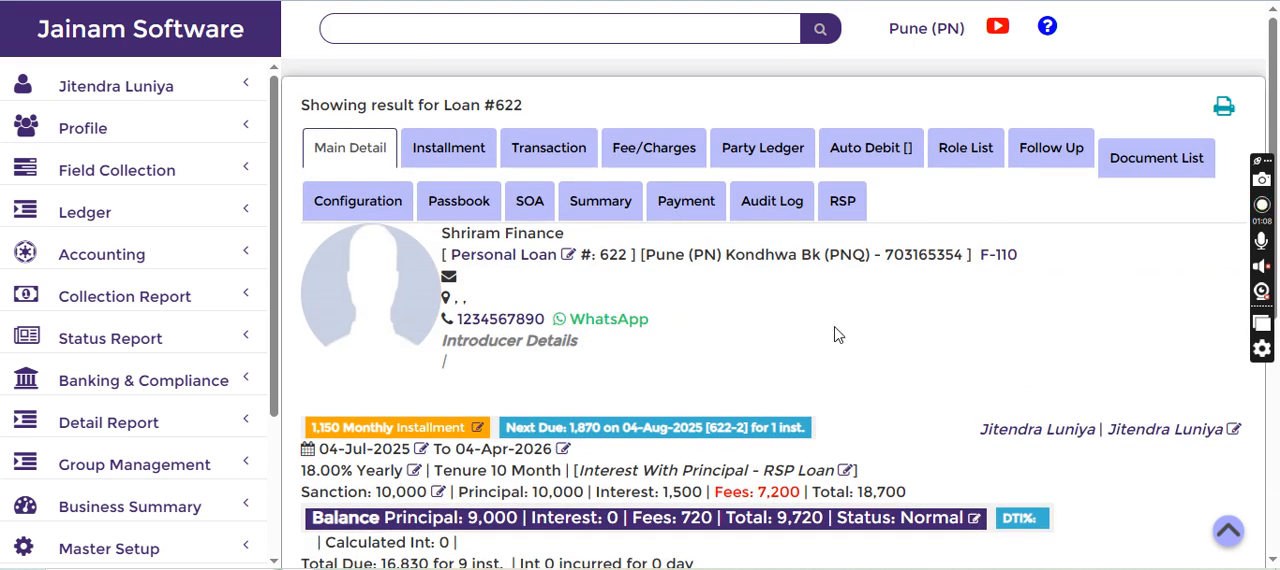
click(596, 203)
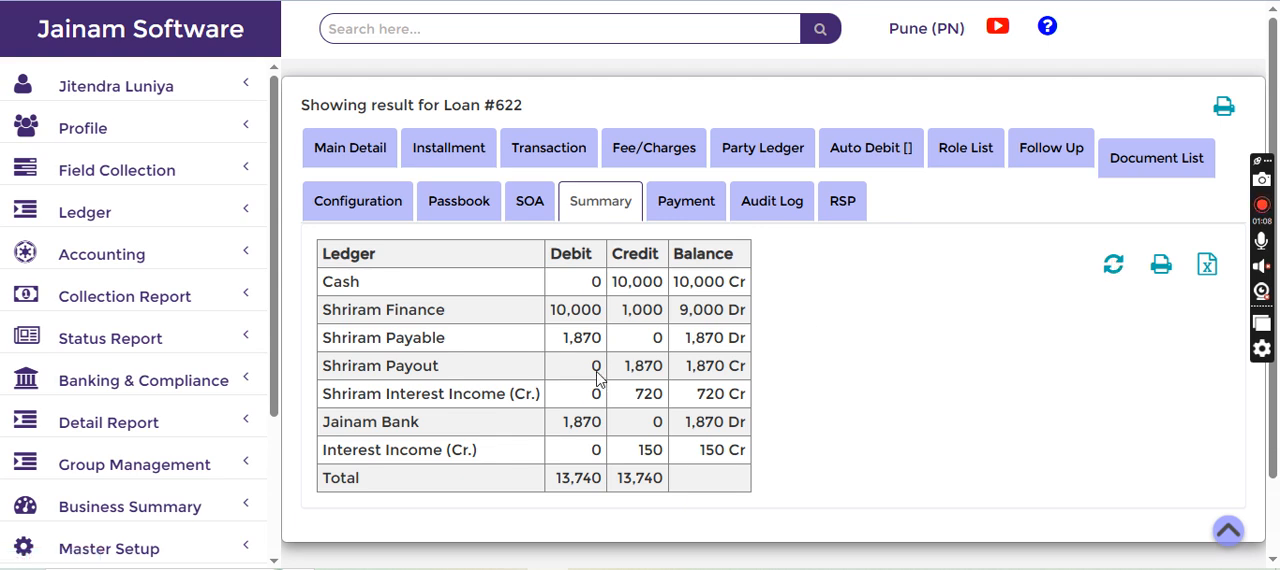
drag(625, 370, 657, 366)
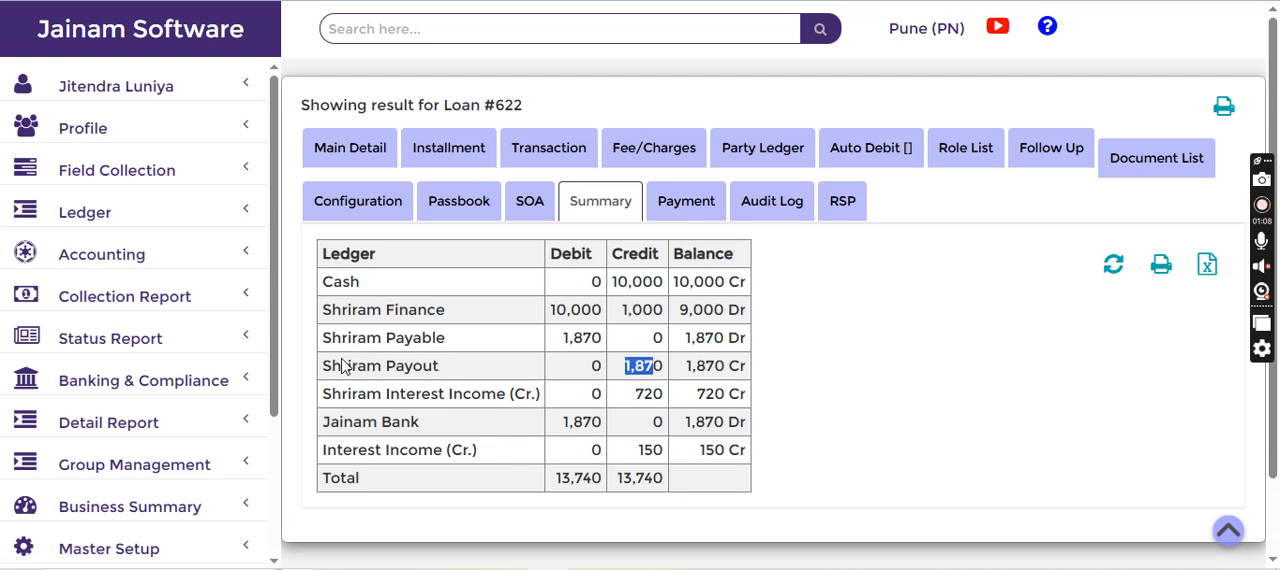
drag(321, 370, 445, 377)
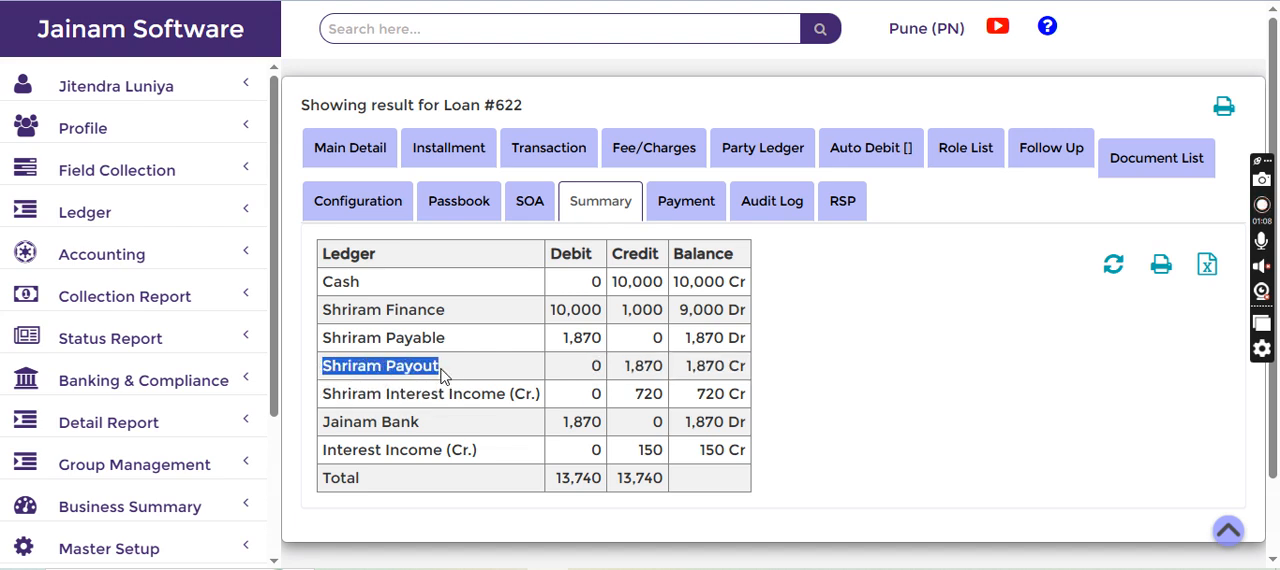
click(324, 343)
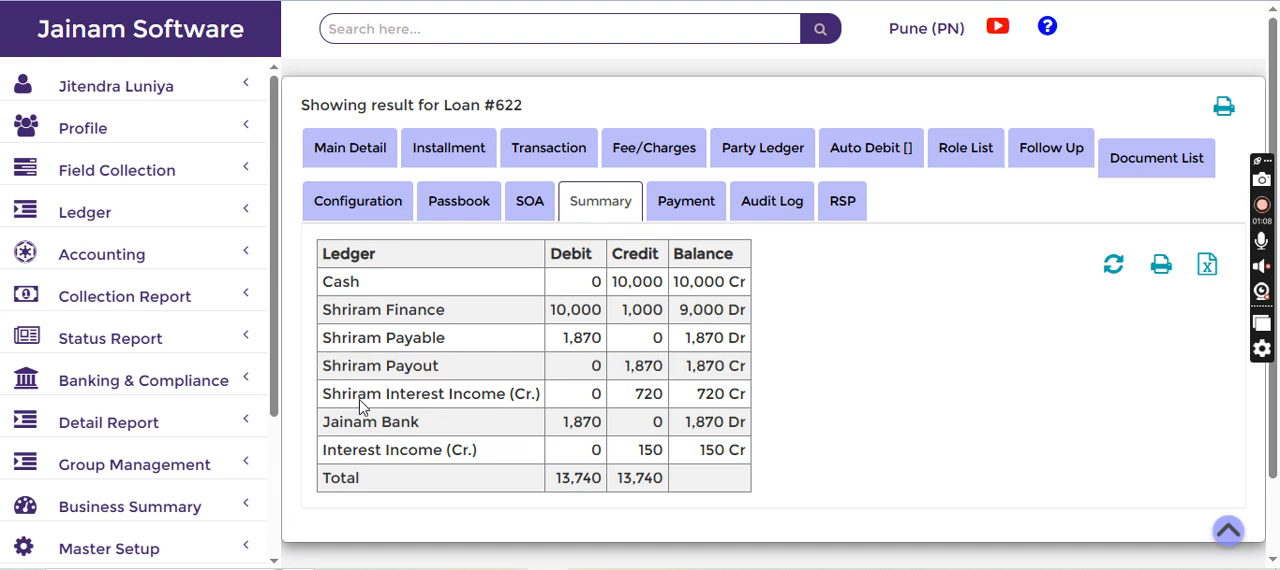
drag(324, 401, 670, 408)
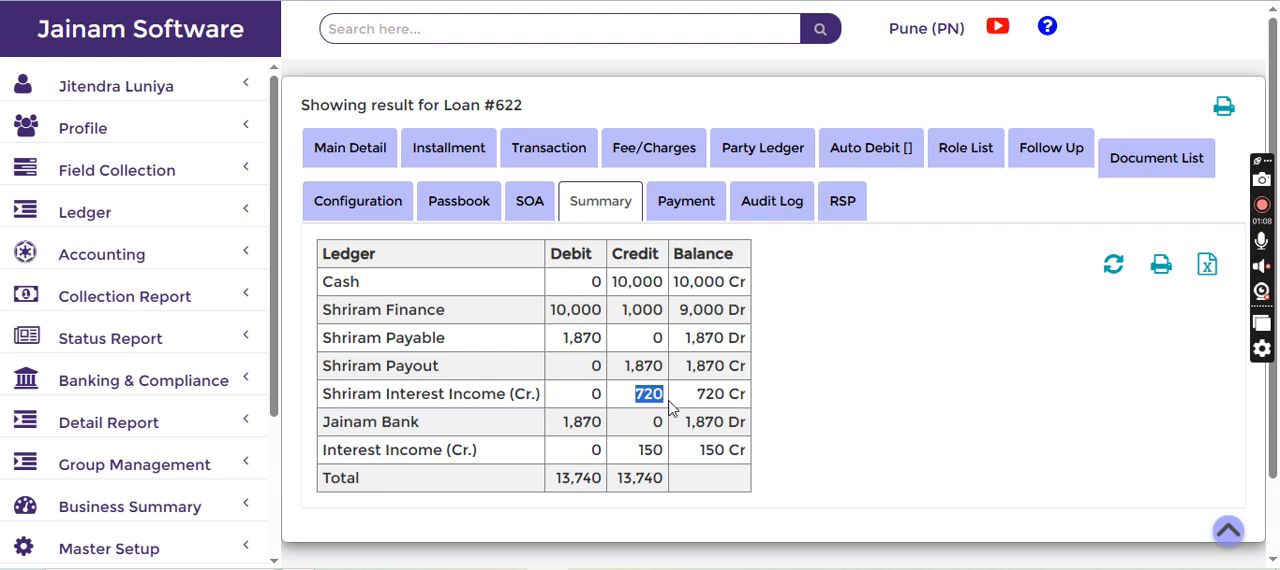
drag(317, 449, 665, 458)
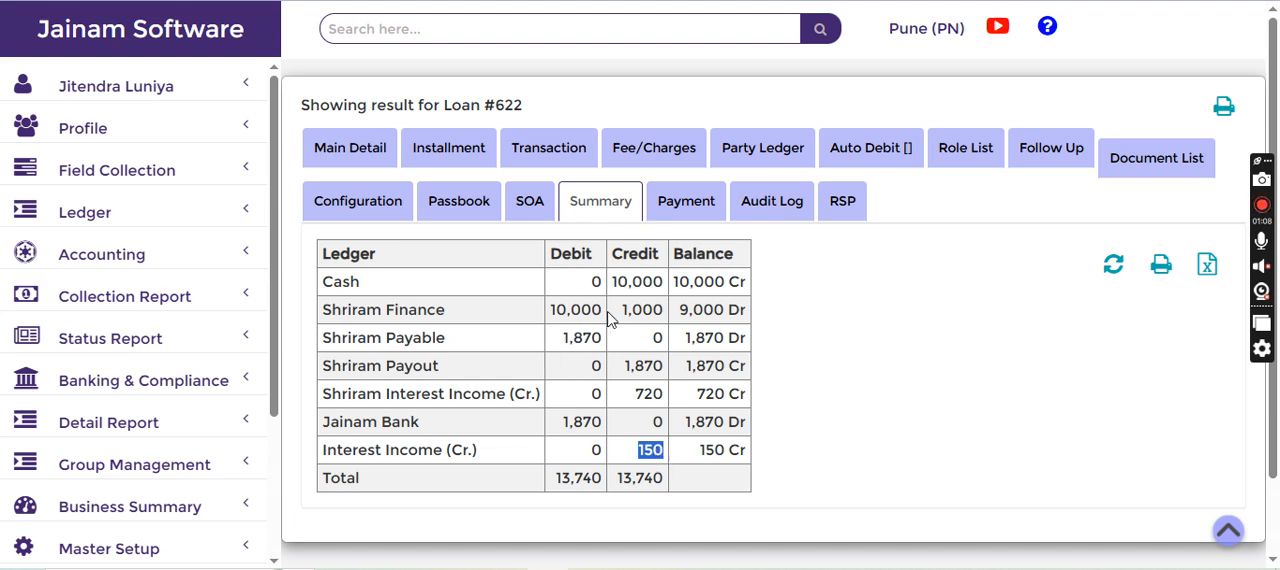
drag(620, 318, 656, 332)
click(800, 369)
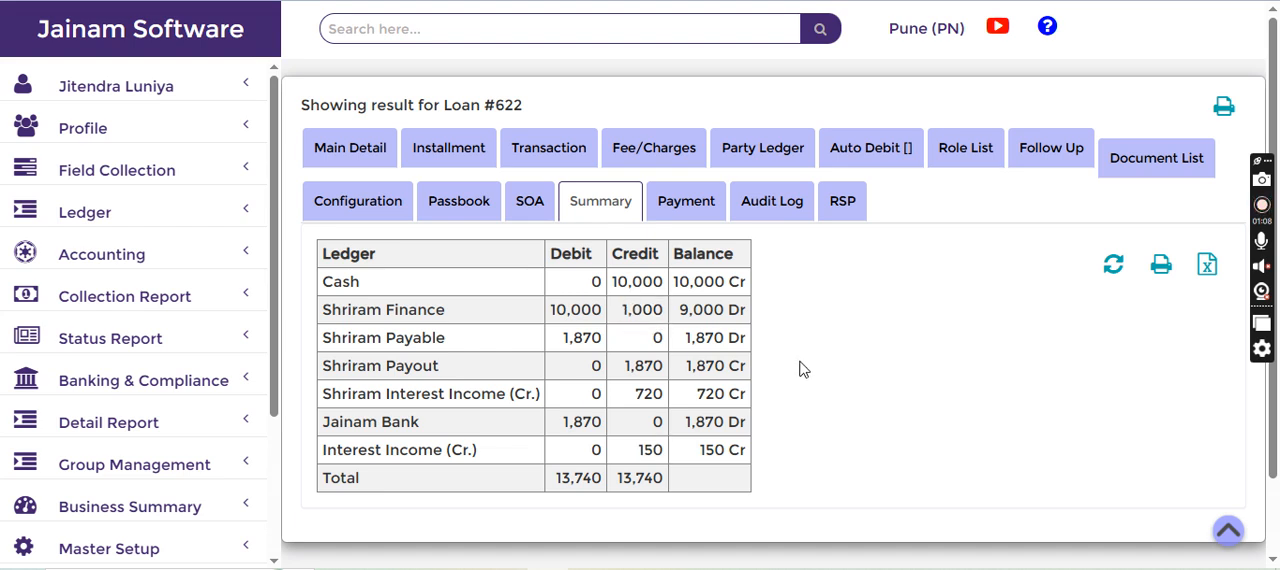